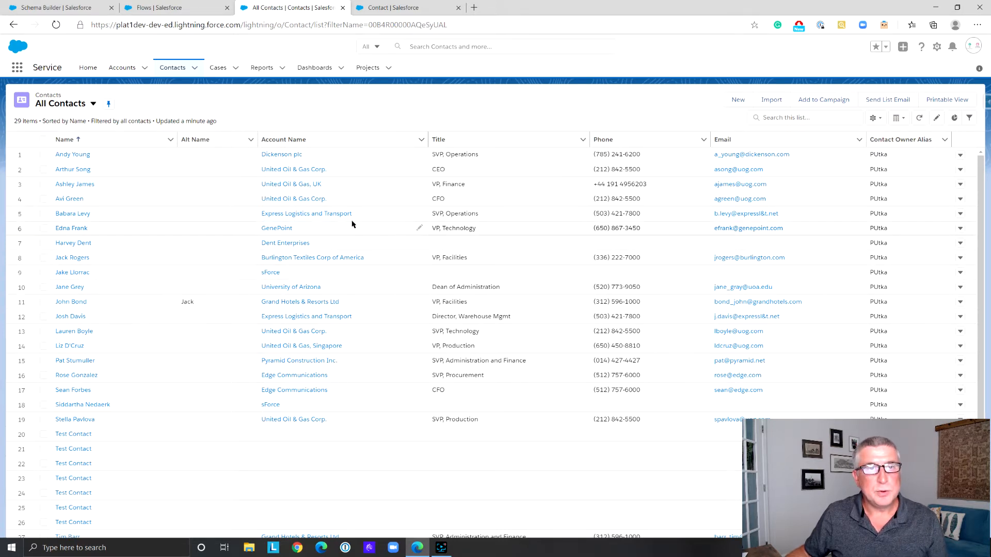
Examine the first listed contact's full related case list and the Contact, Account and Case relationships in Schema Builder
{"action": "left_click", "coordinate": [86, 156]}
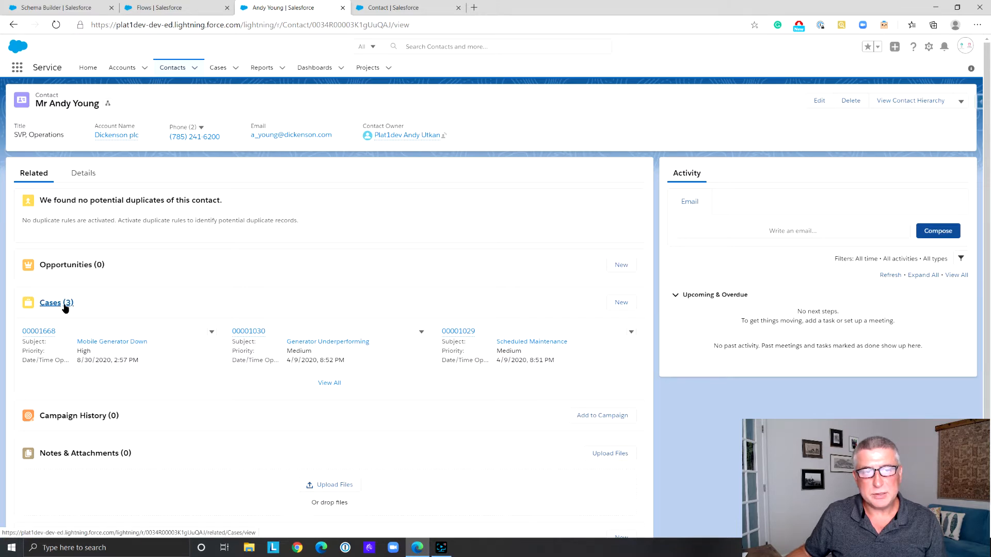
{"action": "left_click", "coordinate": [335, 384]}
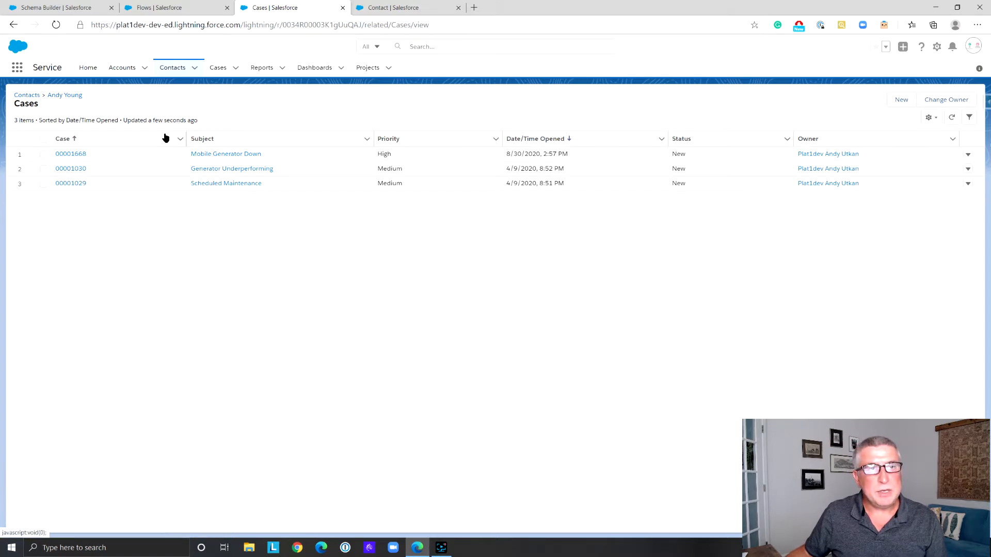
{"action": "left_click", "coordinate": [71, 8]}
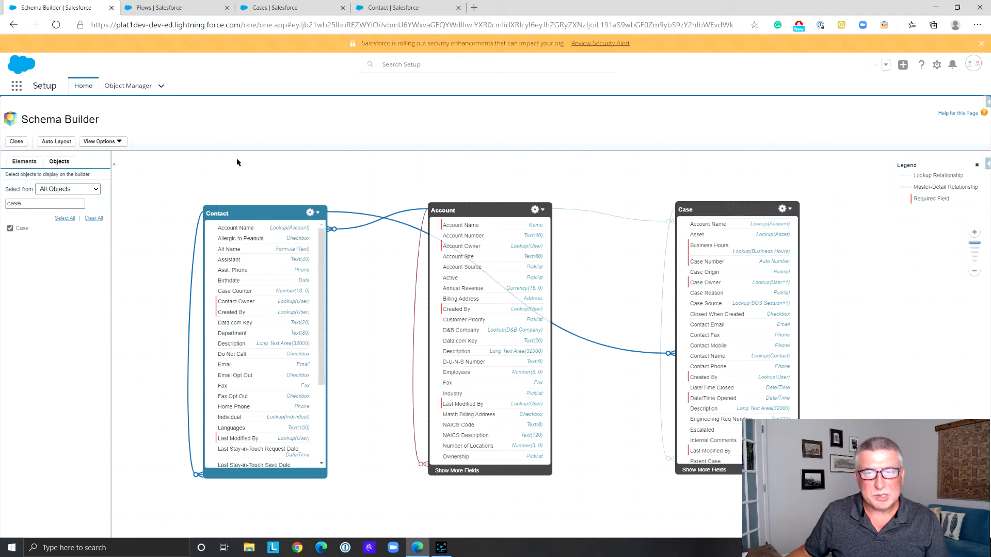
{"action": "mouse_move", "coordinate": [703, 207]}
{"action": "left_mouse_down"}
{"action": "mouse_move", "coordinate": [713, 207]}
{"action": "mouse_move", "coordinate": [690, 203]}
{"action": "left_mouse_up"}
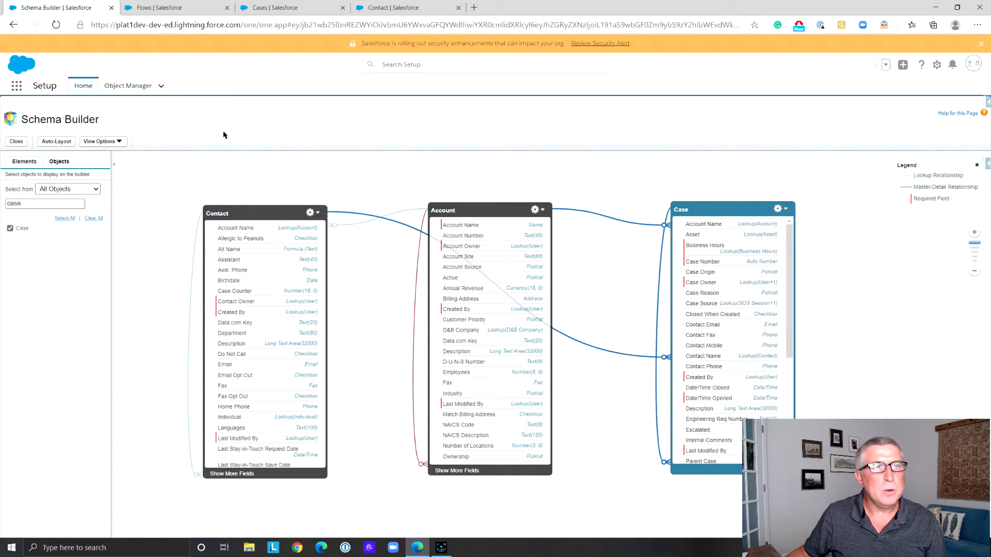
{"action": "left_click", "coordinate": [185, 12]}
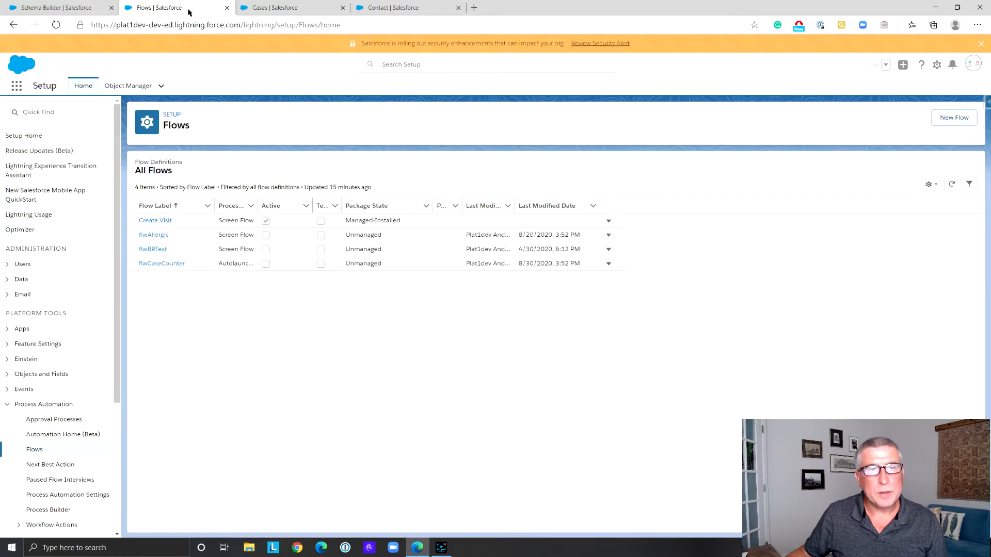
{"action": "left_click", "coordinate": [276, 9]}
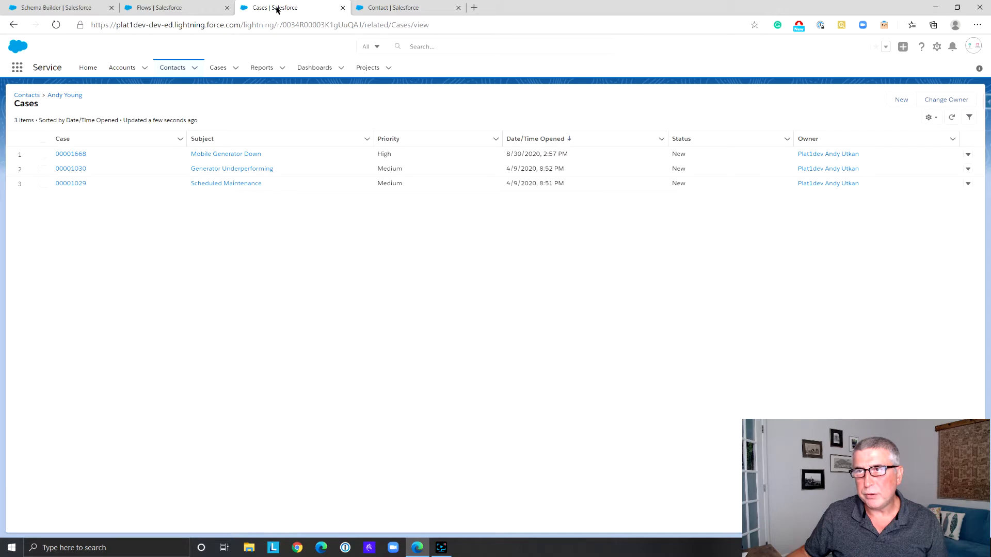
Create a new Record-Triggered Flow from the Flows setup page
{"action": "left_click", "coordinate": [171, 9]}
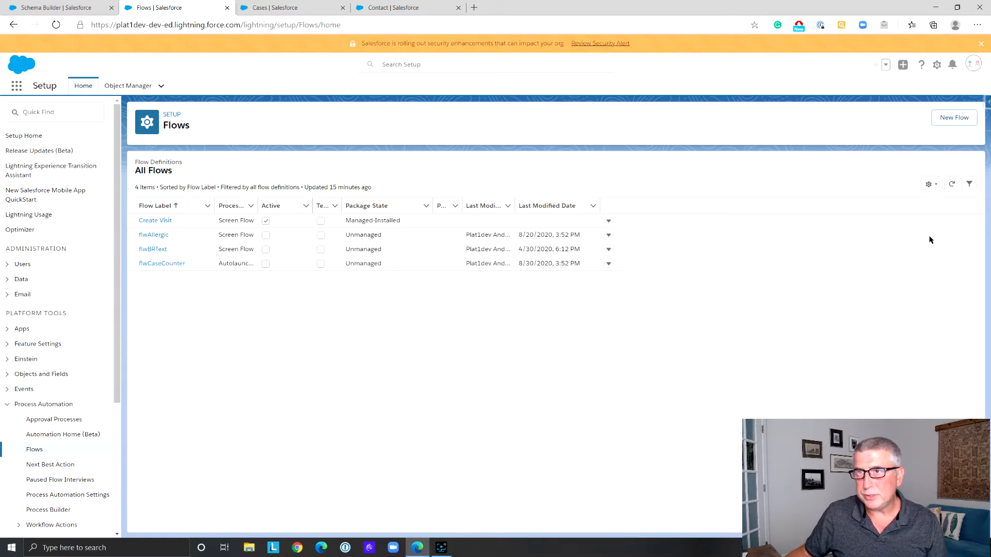
{"action": "left_click", "coordinate": [951, 122]}
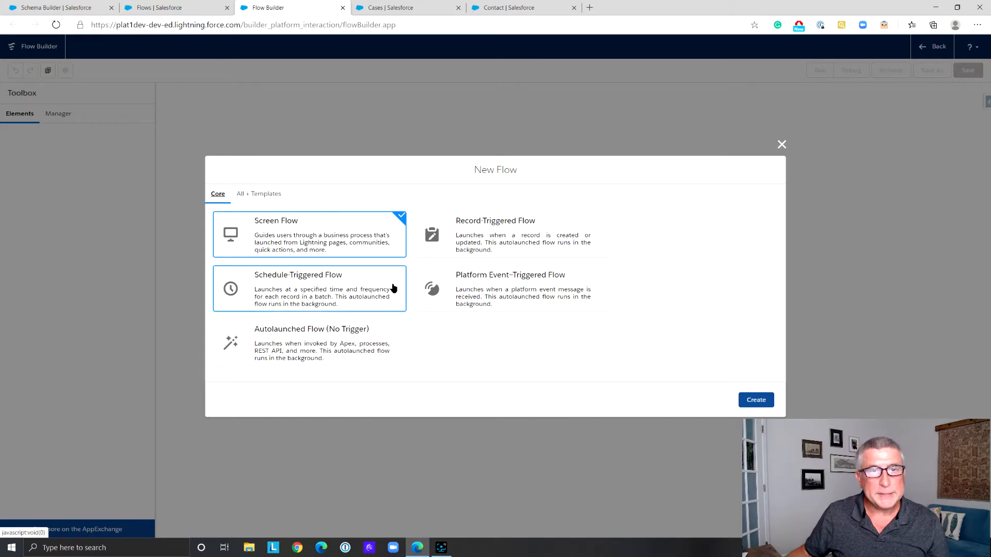
{"action": "left_click", "coordinate": [480, 247]}
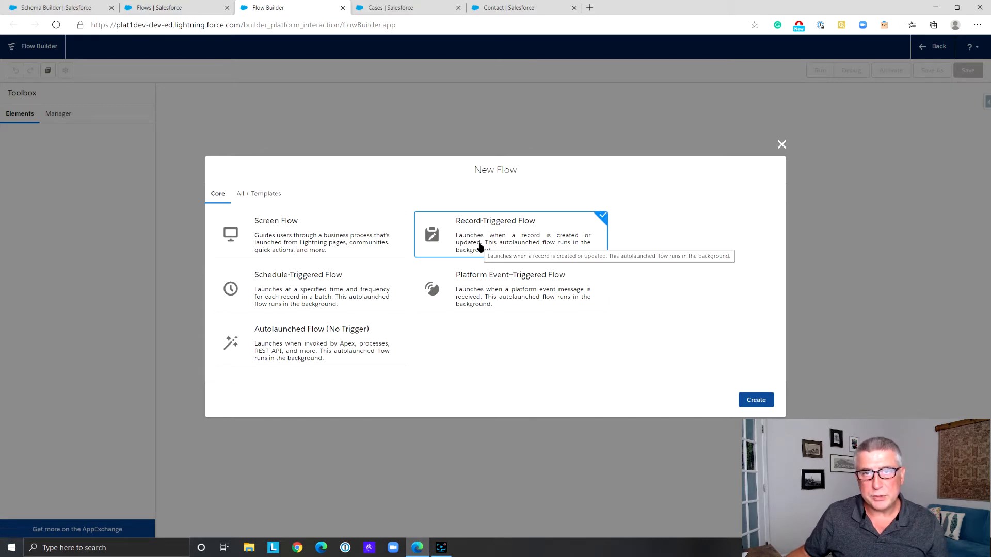
{"action": "left_click", "coordinate": [754, 401]}
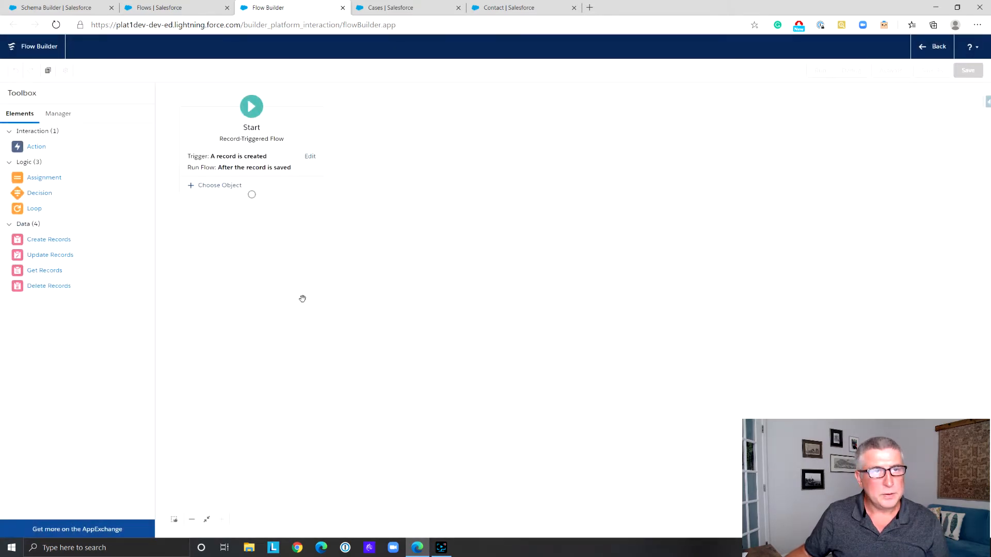
Configure the flow's start to trigger when a record is created, run after the record is saved, and use the Case object
{"action": "left_click", "coordinate": [311, 156]}
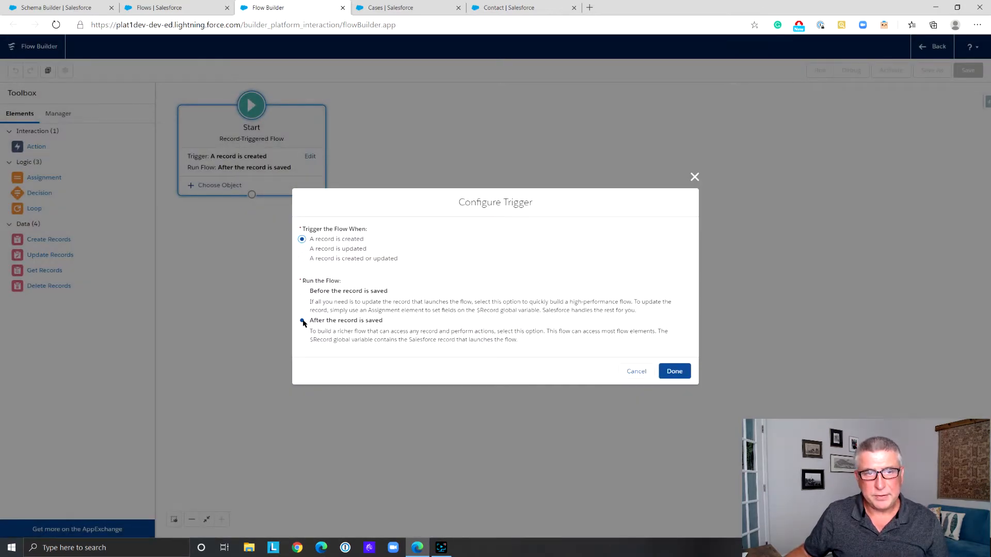
{"action": "left_click", "coordinate": [675, 371]}
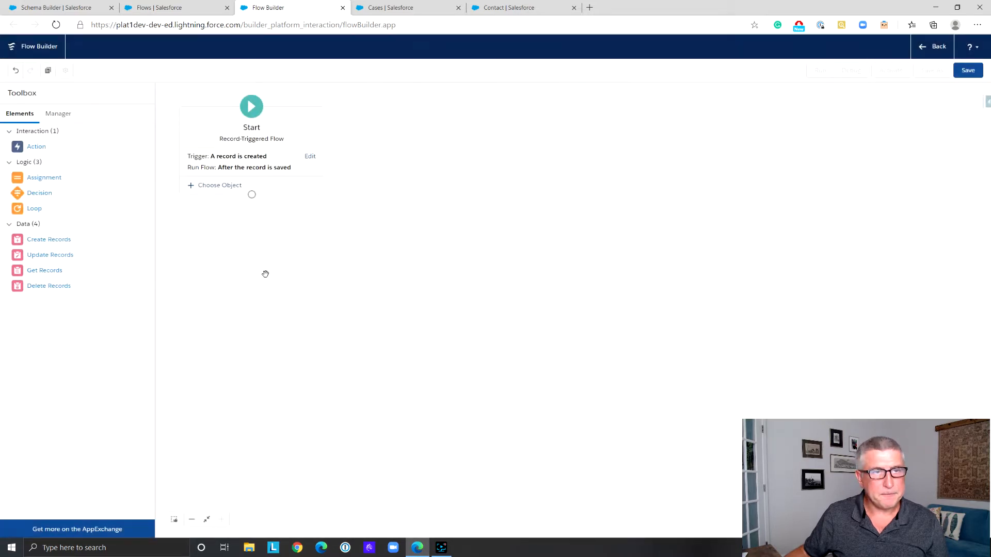
{"action": "left_click", "coordinate": [218, 187]}
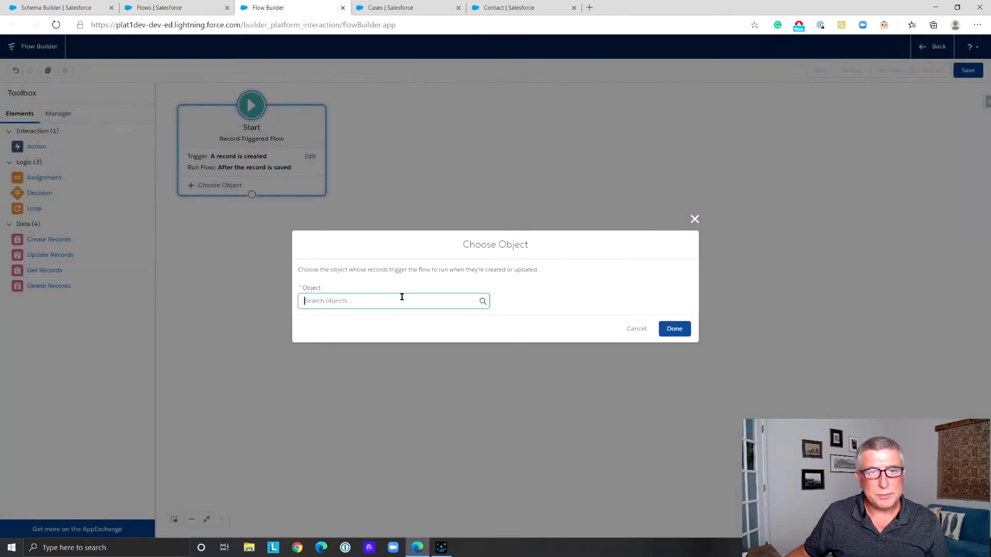
{"action": "type", "text": "Case"}
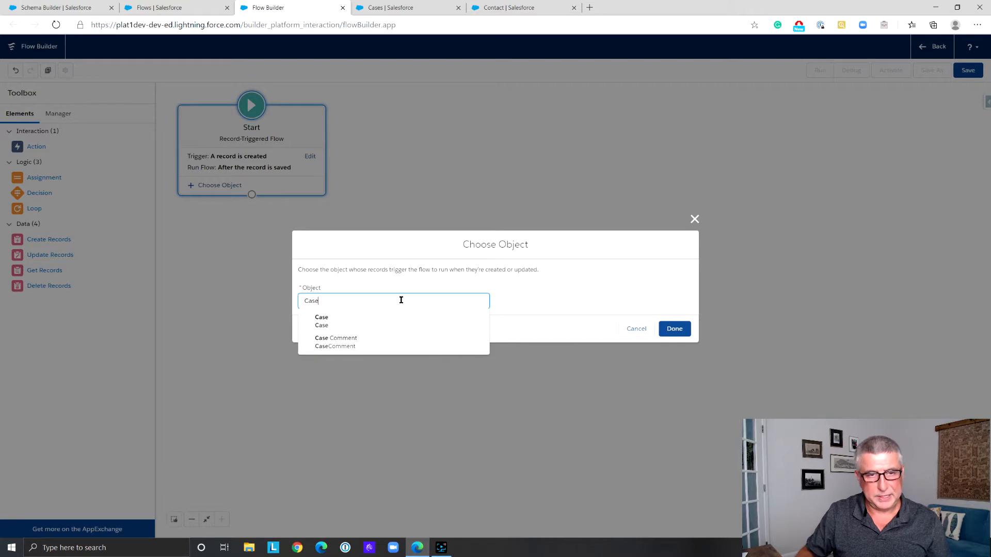
{"action": "left_click", "coordinate": [397, 322]}
{"action": "left_click", "coordinate": [675, 329]}
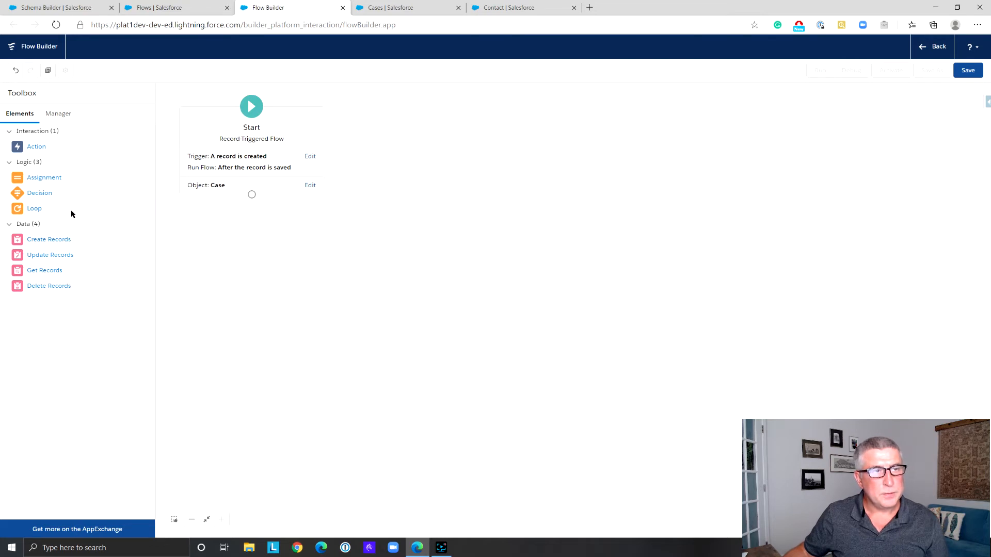
Add a Get Records element below Start, label it "Get Cases" and set its object to Case
{"action": "left_click_drag", "start_coordinate": [53, 272], "coordinate": [249, 269]}
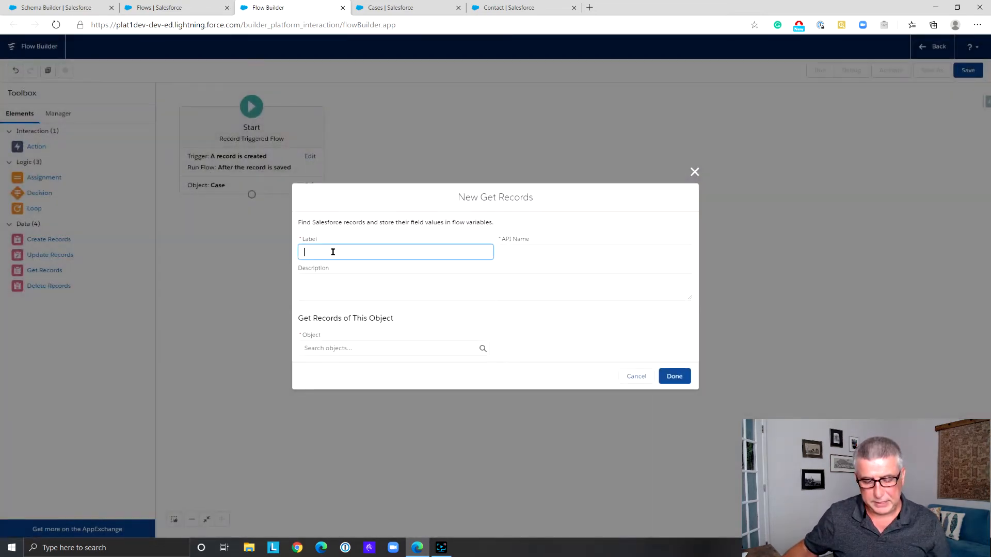
{"action": "type", "text": "Get Cases"}
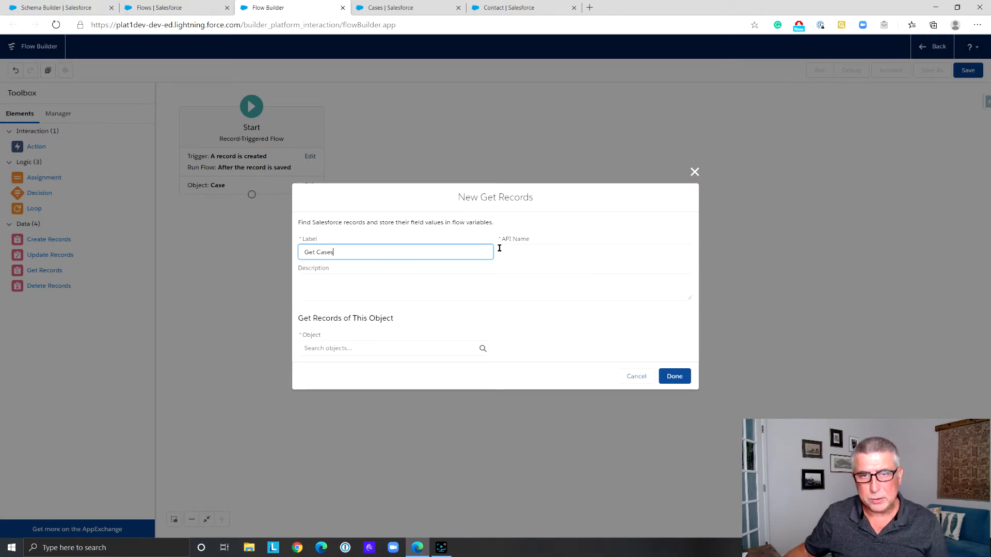
{"action": "left_click", "coordinate": [522, 252]}
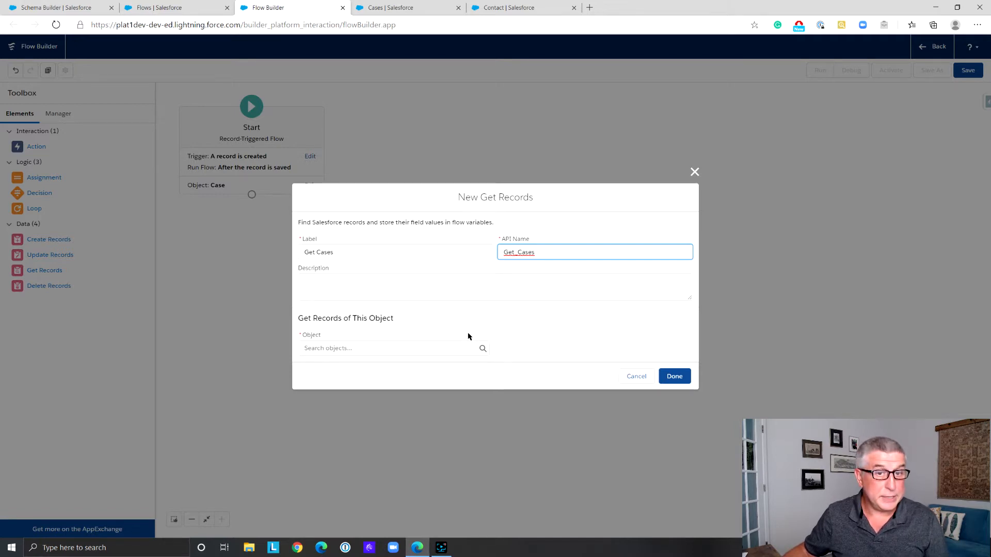
{"action": "left_click", "coordinate": [443, 352]}
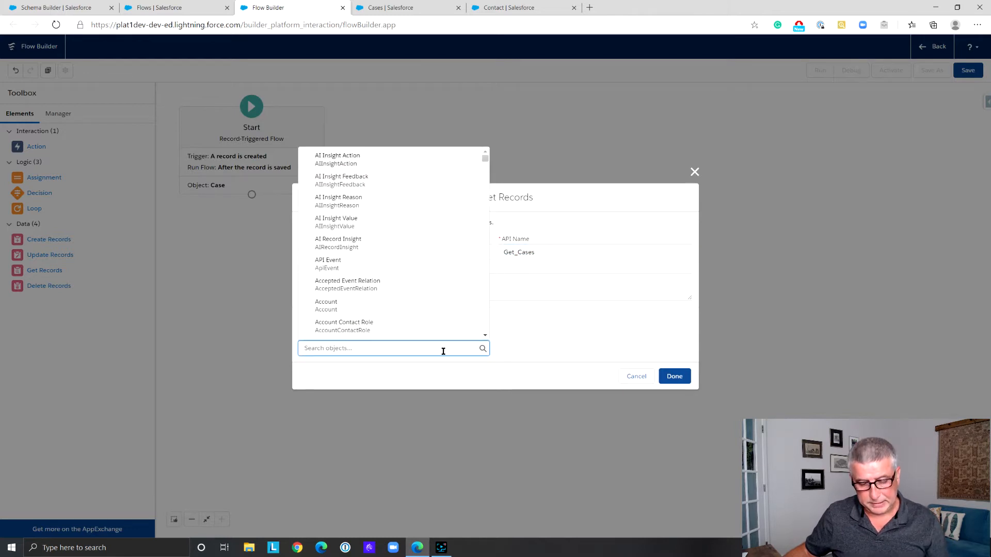
{"action": "type", "text": "Case"}
{"action": "left_click", "coordinate": [353, 154]}
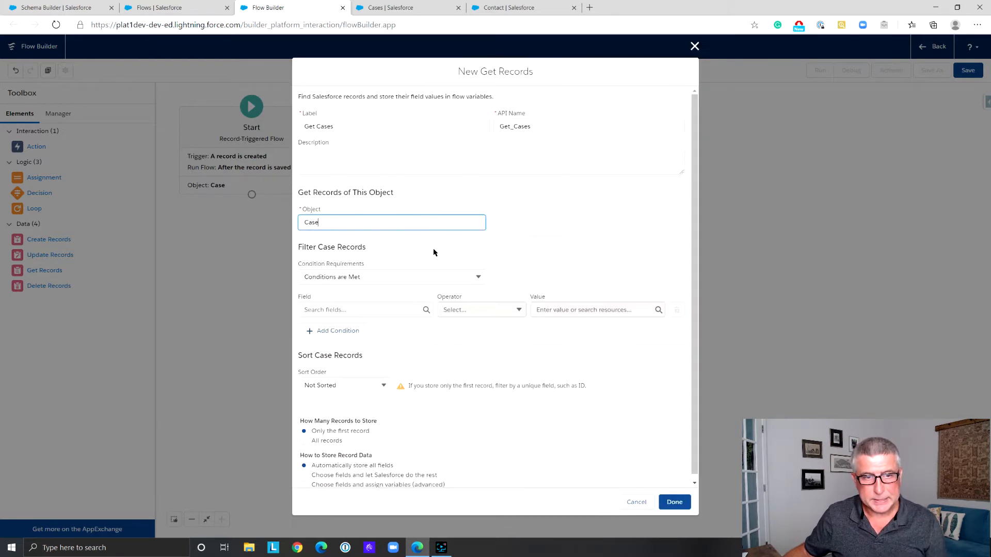
Filter the case records so that ContactId equals {!$Record.ContactId}
{"action": "left_click", "coordinate": [352, 310]}
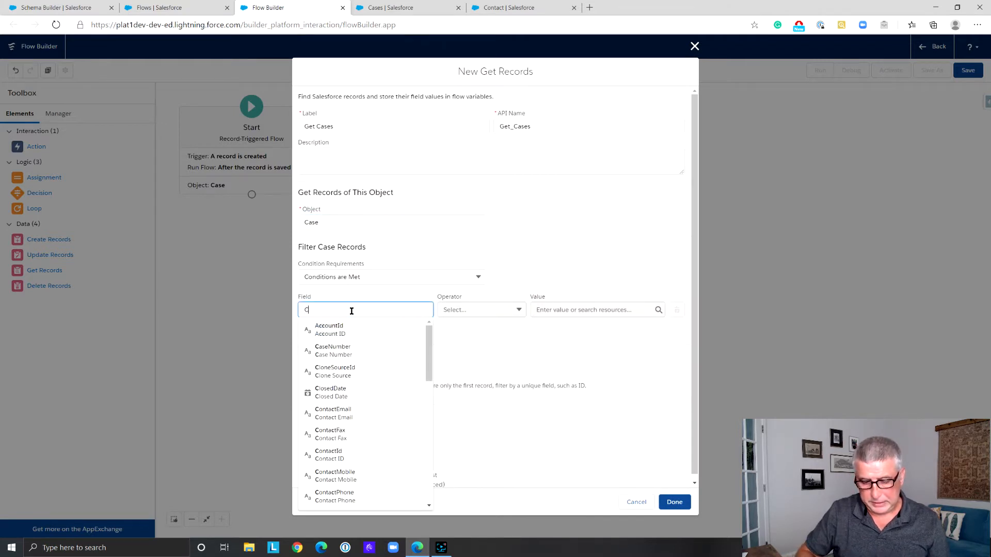
{"action": "type", "text": "Contac"}
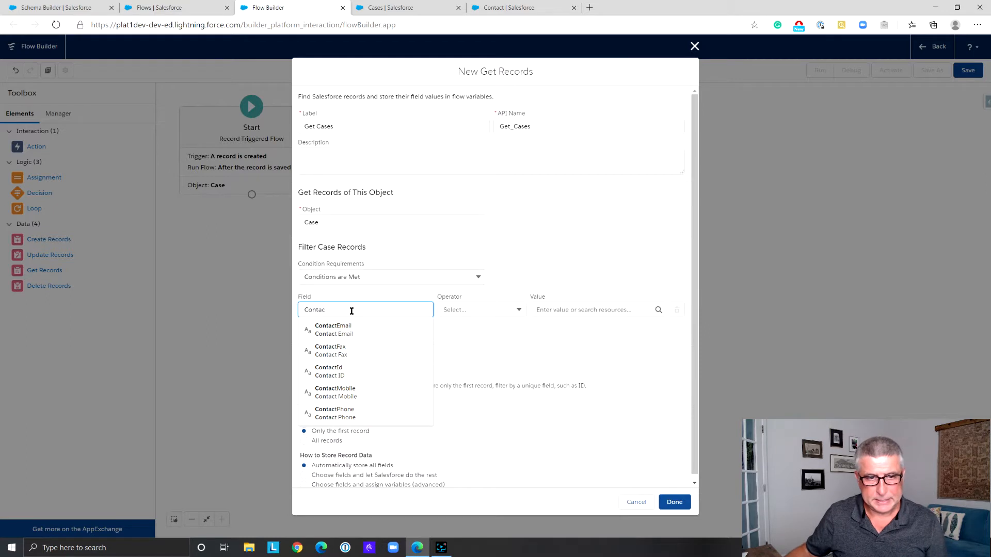
{"action": "left_click", "coordinate": [354, 371]}
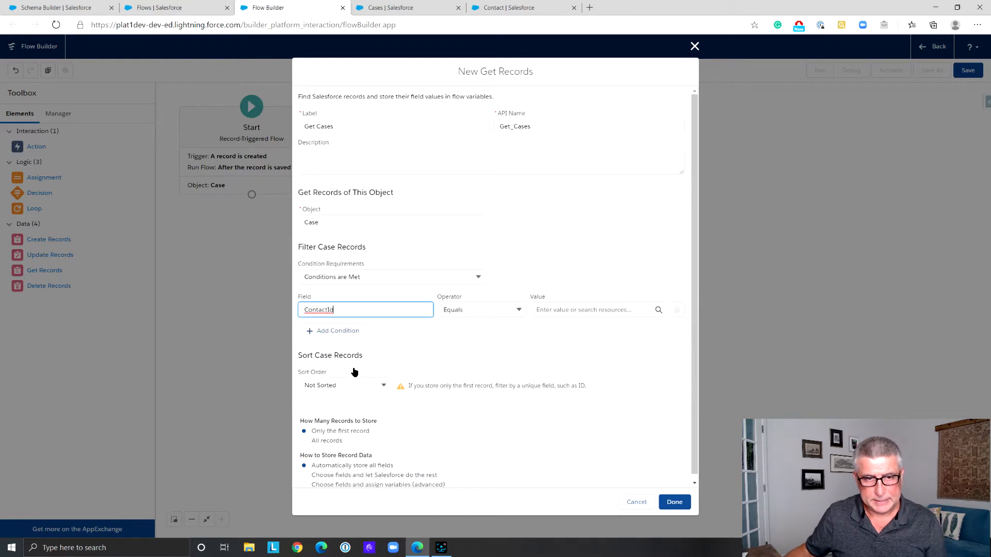
{"action": "left_click", "coordinate": [560, 309]}
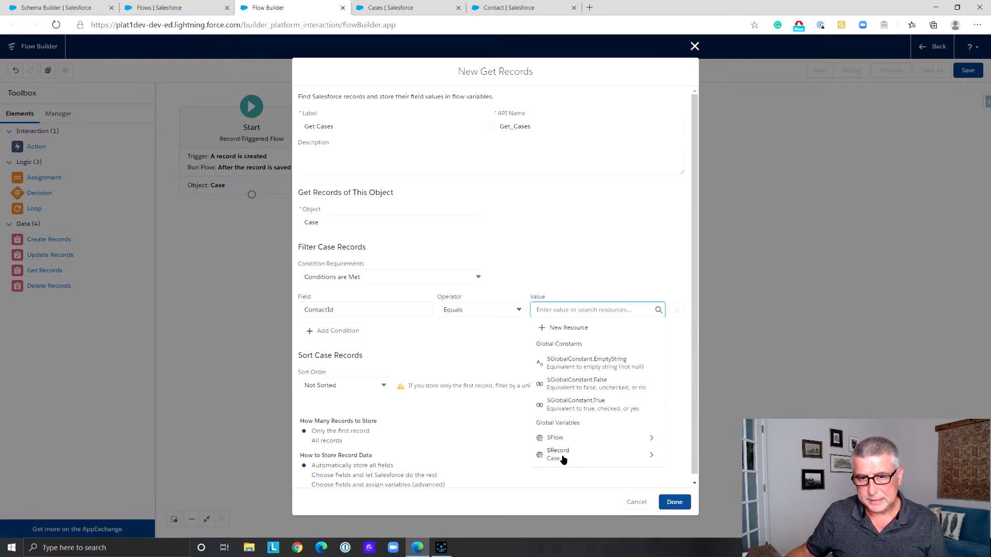
{"action": "left_click", "coordinate": [652, 459]}
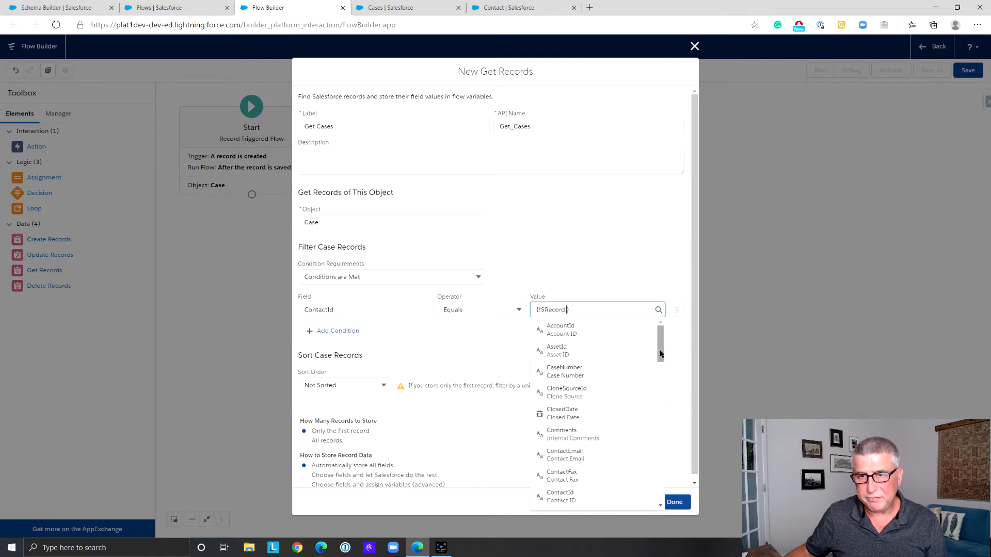
{"action": "left_click_drag", "start_coordinate": [662, 354], "coordinate": [661, 358]}
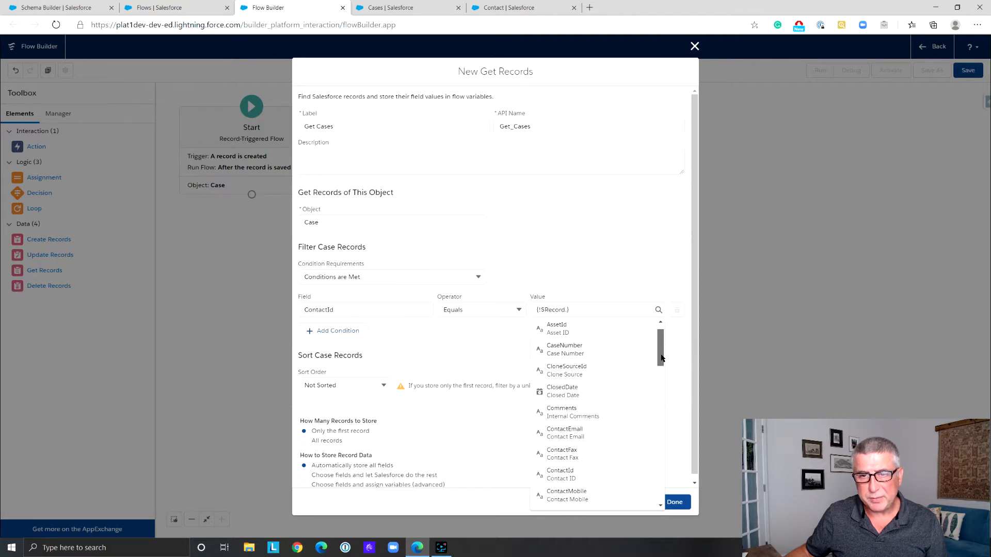
{"action": "left_click_drag", "start_coordinate": [661, 358], "coordinate": [662, 369]}
{"action": "left_click", "coordinate": [602, 420]}
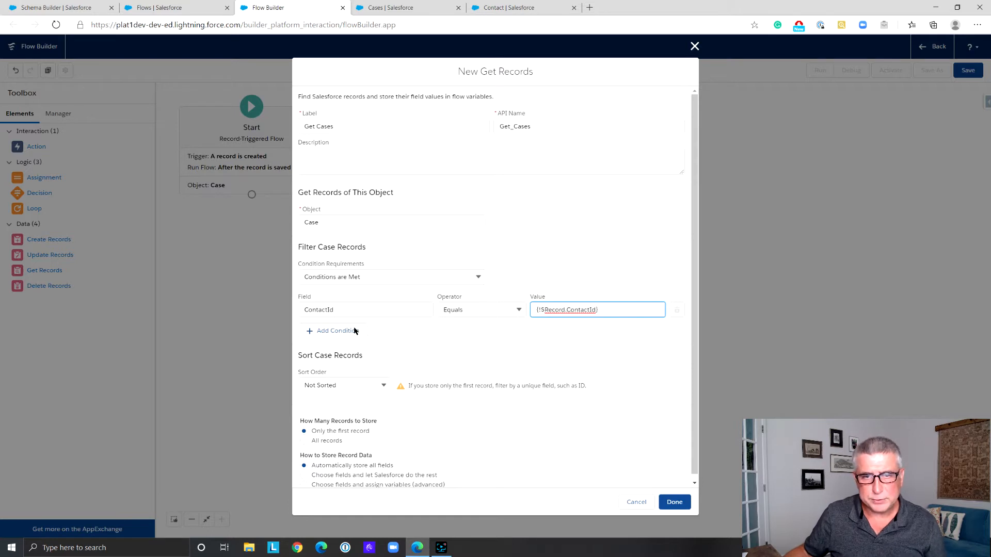
Sort the retrieved case records in ascending order by CreatedDate
{"action": "scroll", "coordinate": [411, 361], "scroll_direction": "down", "scroll_amount": 1}
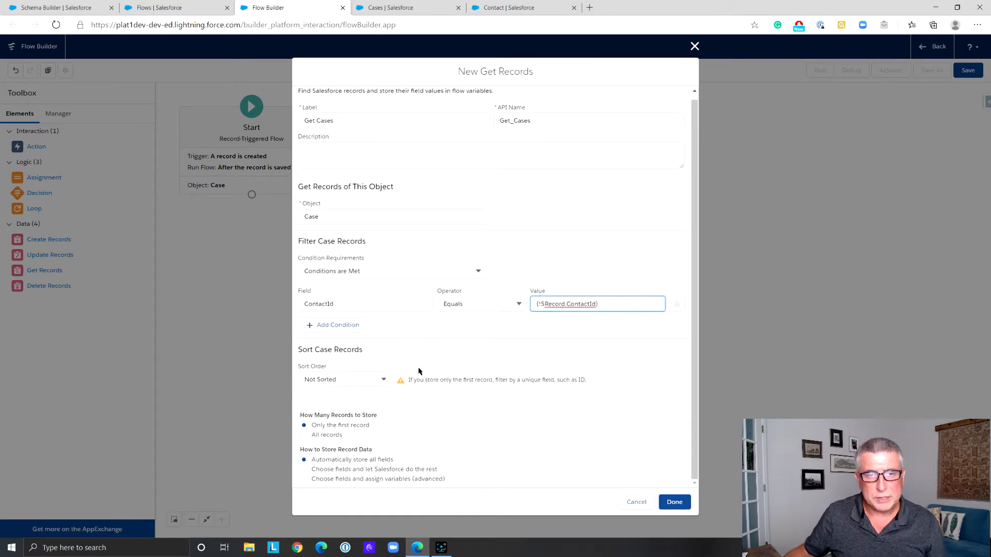
{"action": "left_click", "coordinate": [383, 380]}
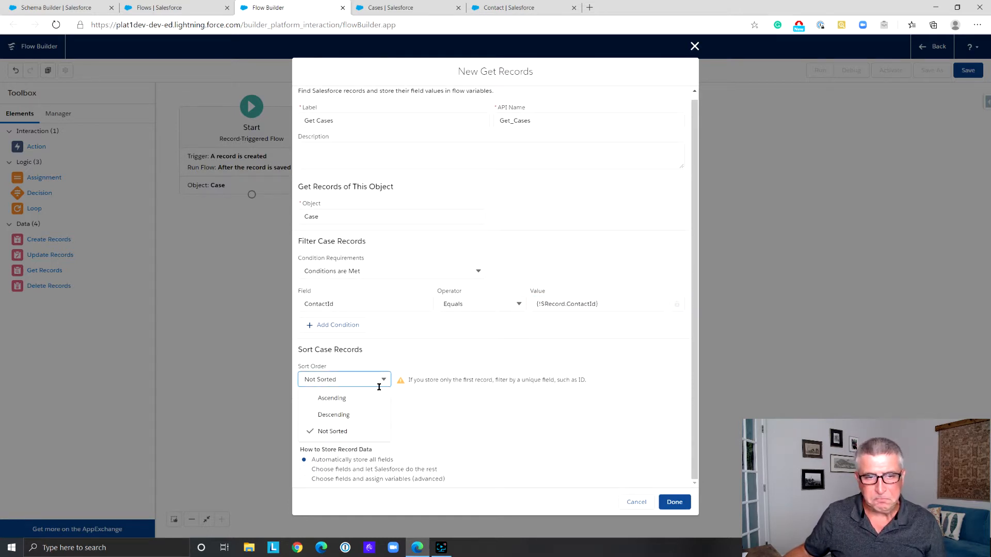
{"action": "left_click", "coordinate": [382, 403]}
{"action": "left_click", "coordinate": [414, 380]}
{"action": "type", "text": "Cre"}
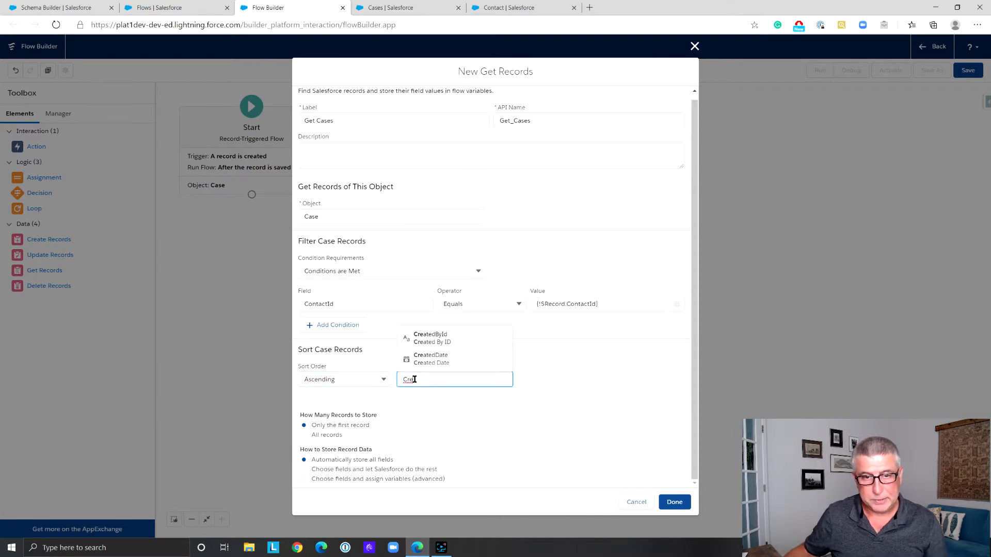
{"action": "left_click", "coordinate": [424, 358]}
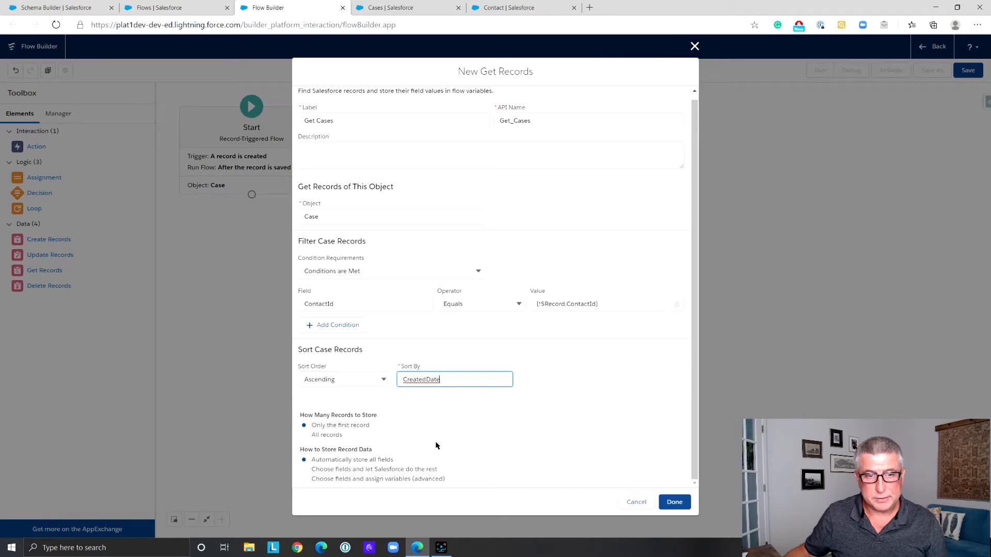
Store all case records, choose fields and let Salesforce do the rest with only the ID field, and finish the Get Cases element
{"action": "left_click", "coordinate": [304, 435]}
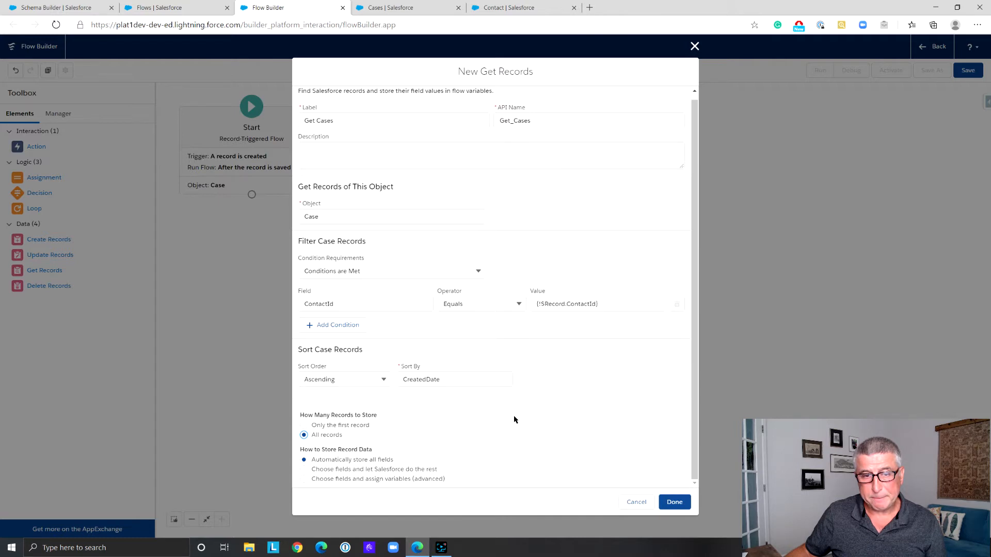
{"action": "left_click", "coordinate": [304, 469]}
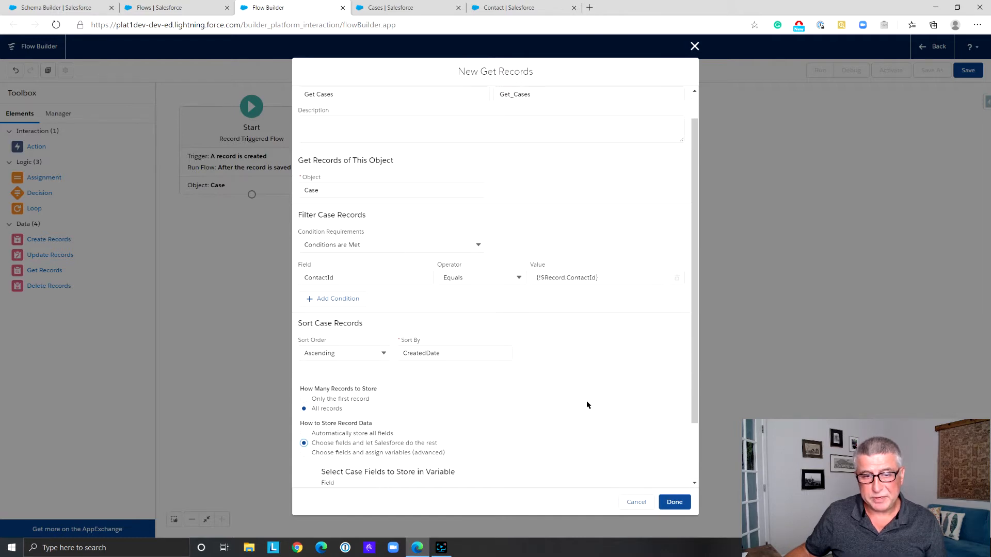
{"action": "scroll", "coordinate": [586, 405], "scroll_direction": "down", "scroll_amount": 2}
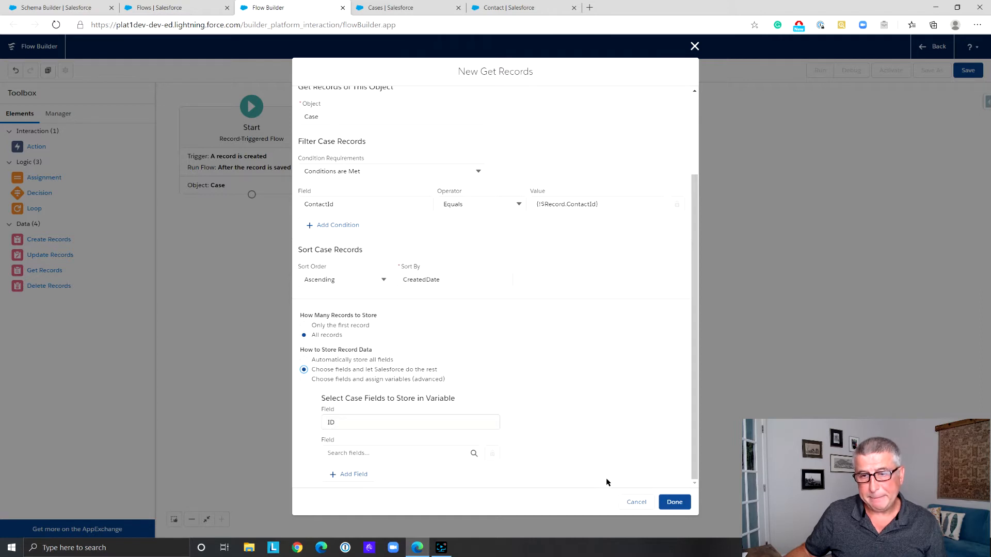
{"action": "left_click", "coordinate": [674, 501]}
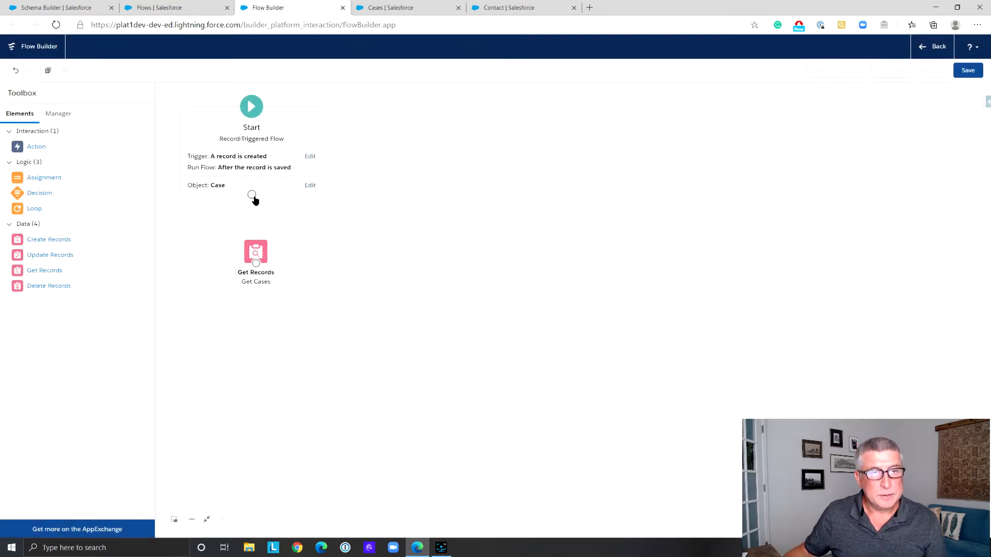
Connect Start to the Get Cases element and add a Loop element labelled "Loop Cases" below it
{"action": "left_click_drag", "start_coordinate": [252, 195], "coordinate": [256, 245]}
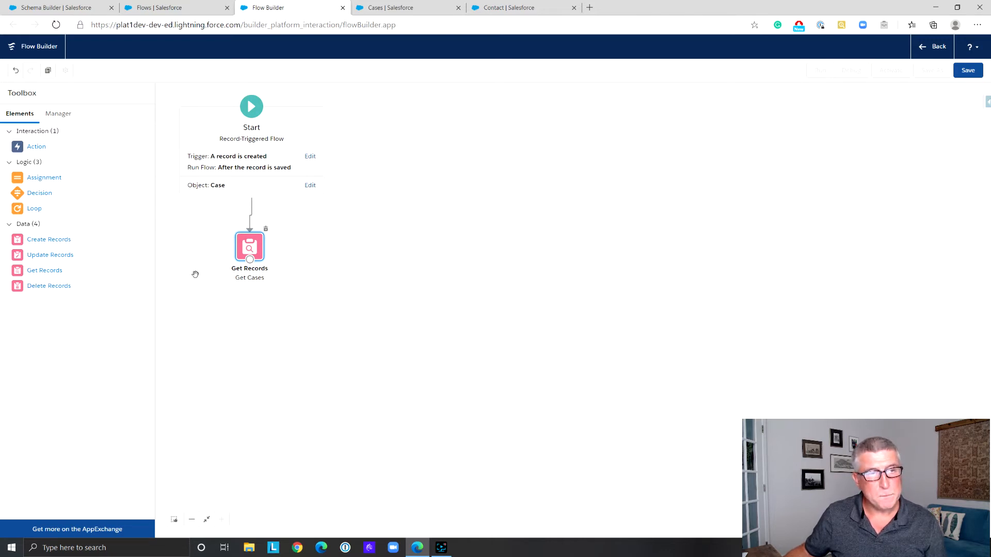
{"action": "left_click_drag", "start_coordinate": [31, 212], "coordinate": [247, 306]}
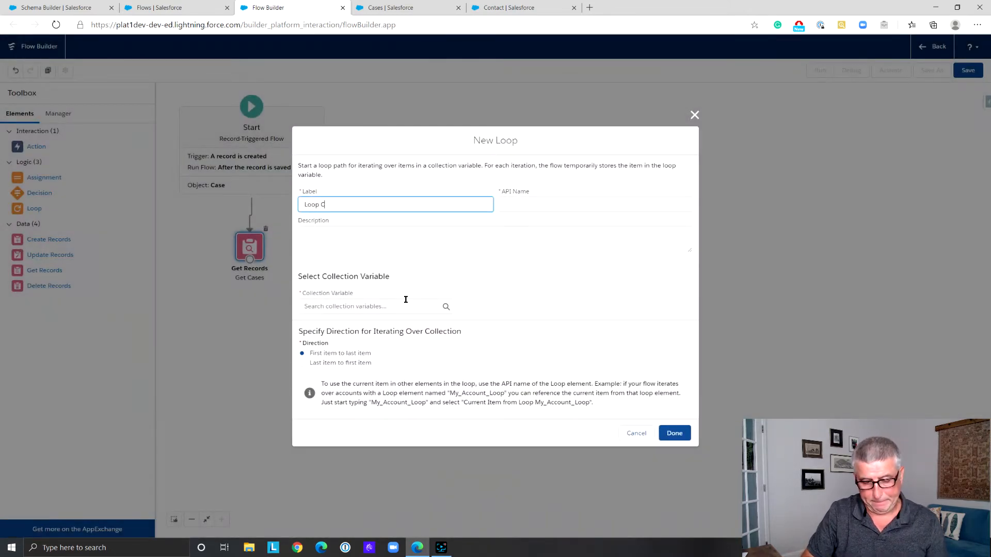
{"action": "left_click", "coordinate": [525, 200]}
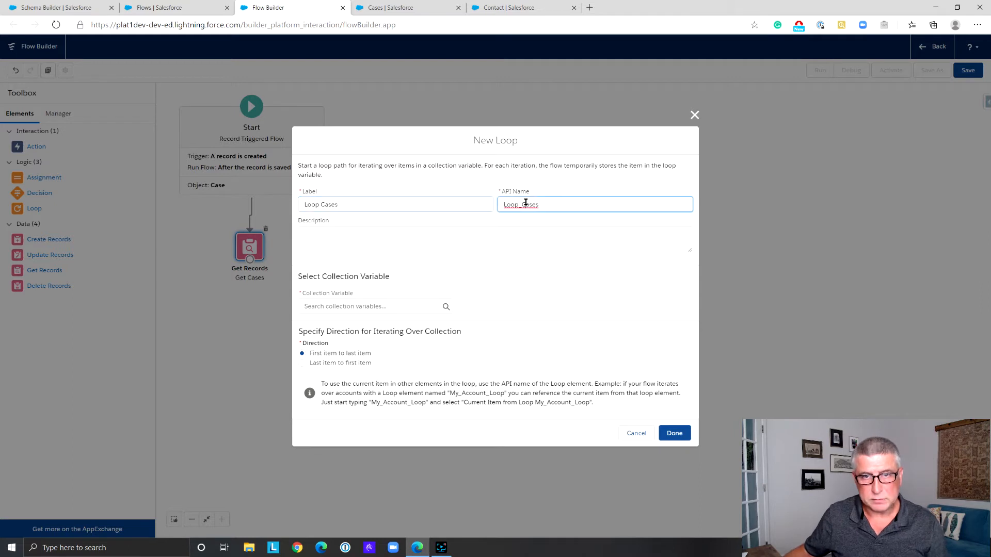
Iterate the loop over the {!Get_Cases} collection, finish it, and connect Get Cases to Loop Cases
{"action": "left_click", "coordinate": [398, 307]}
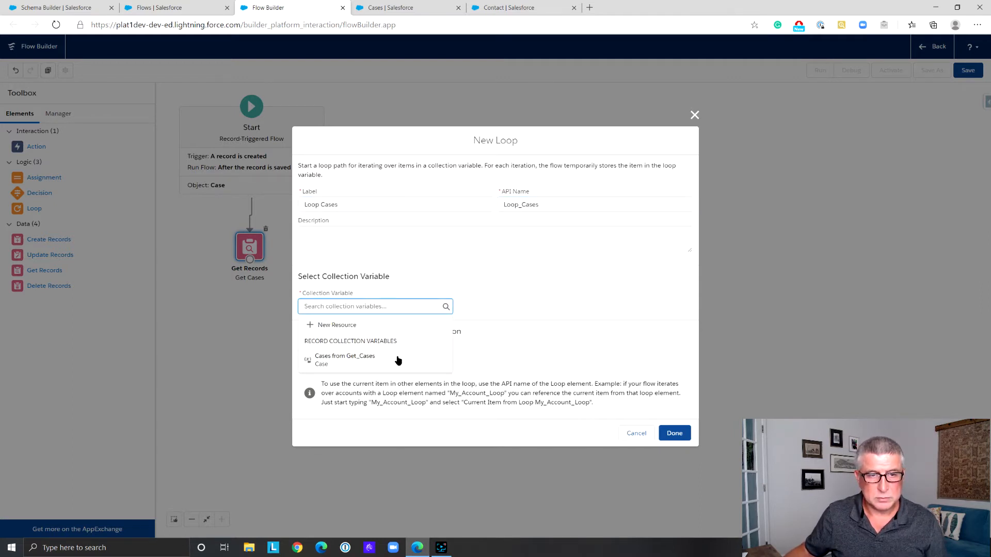
{"action": "left_click", "coordinate": [356, 358]}
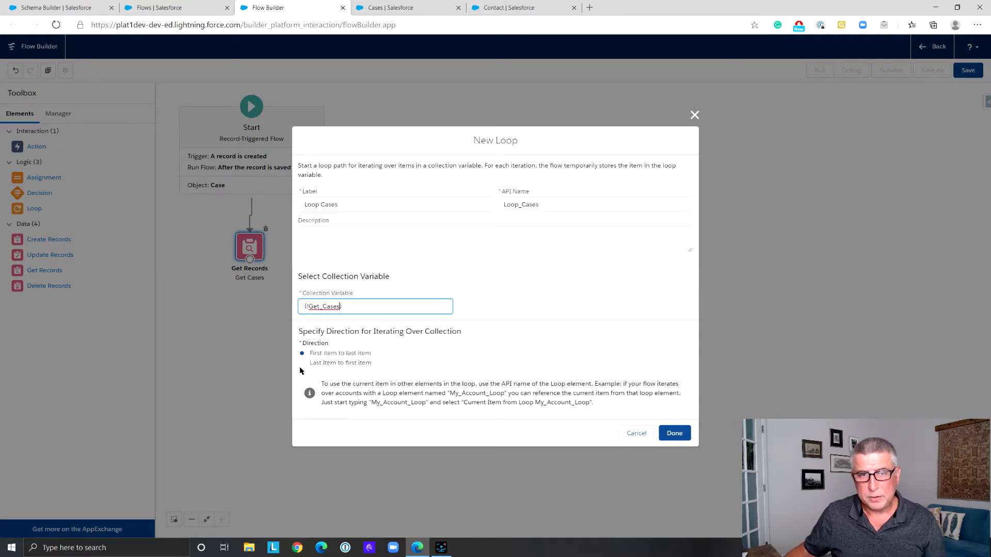
{"action": "left_click", "coordinate": [680, 437]}
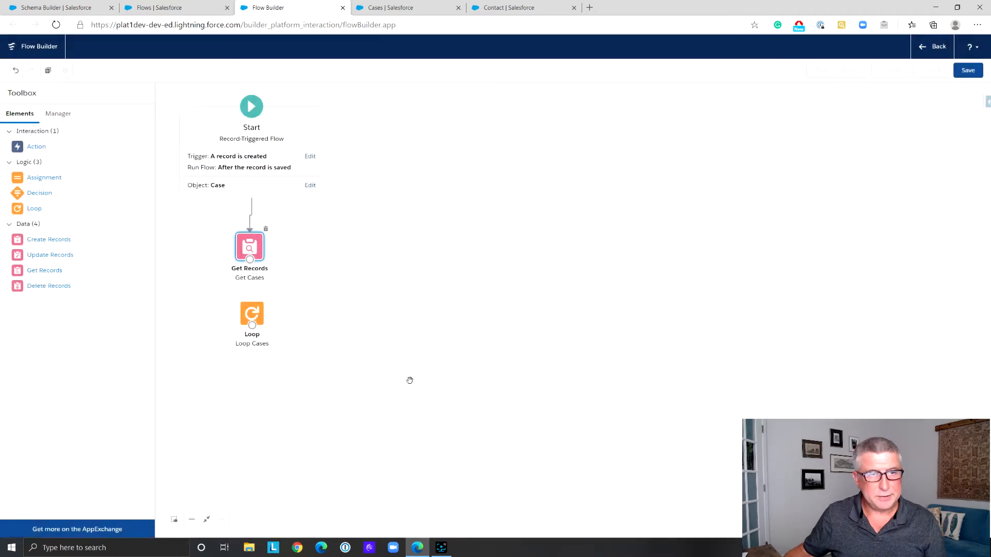
{"action": "left_click_drag", "start_coordinate": [249, 264], "coordinate": [247, 314]}
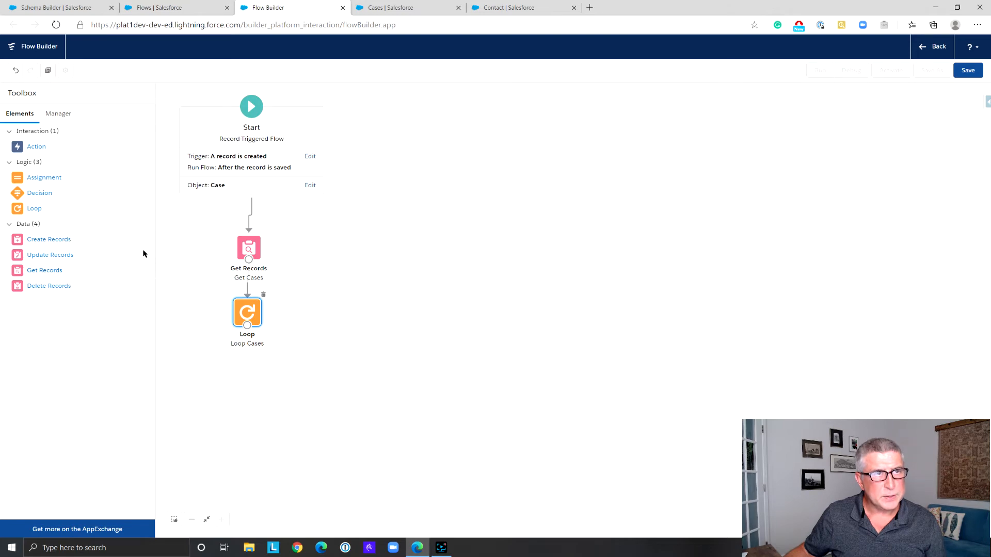
Create a new flow resource of type Variable with the API name CounterVar
{"action": "left_click", "coordinate": [57, 121]}
{"action": "left_click", "coordinate": [46, 158]}
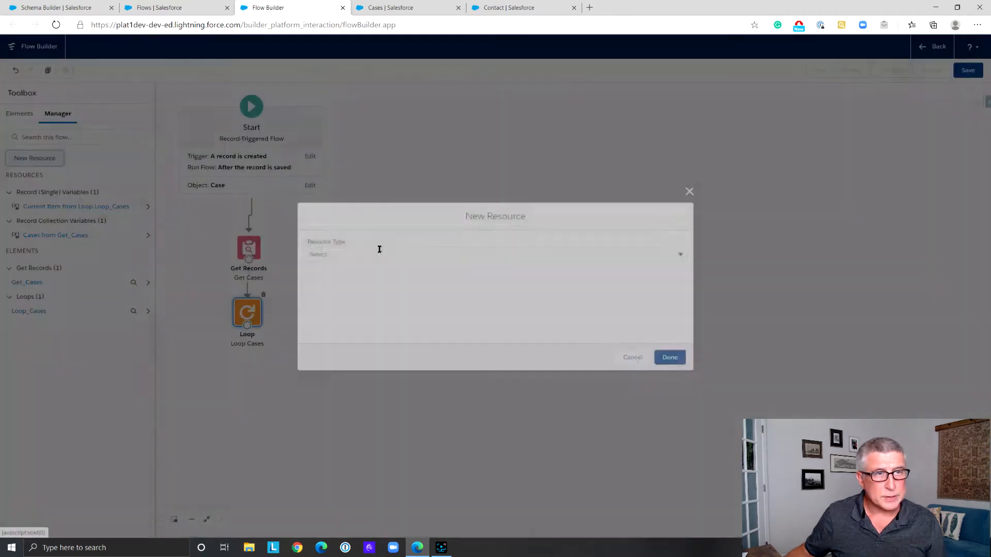
{"action": "left_click", "coordinate": [385, 255]}
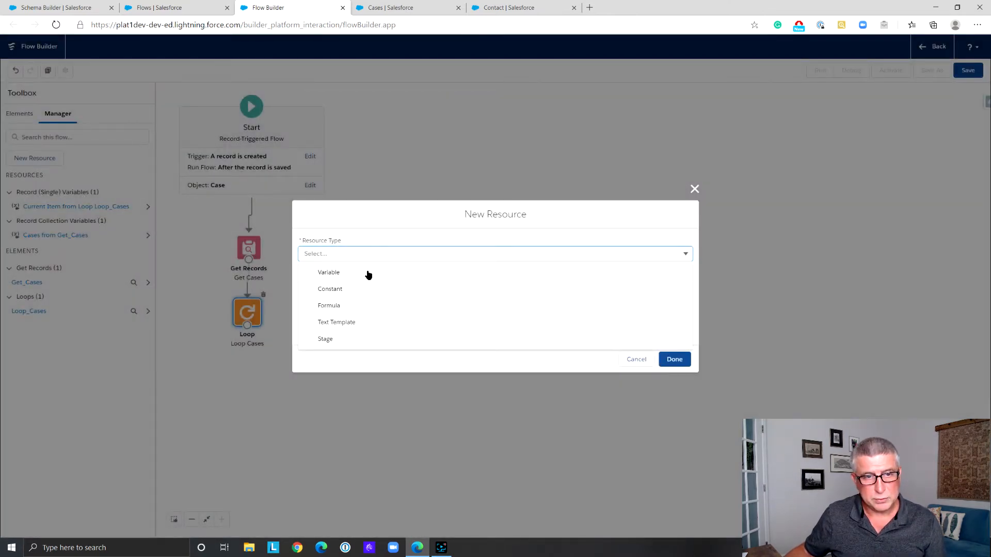
{"action": "left_click", "coordinate": [368, 273]}
{"action": "left_click", "coordinate": [324, 271]}
{"action": "type", "text": "c"}
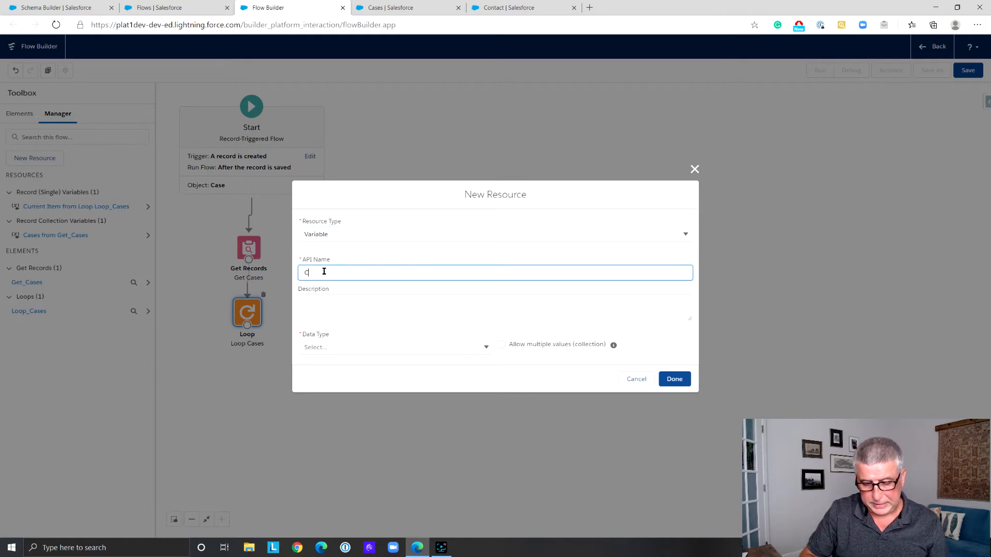
{"action": "type", "text": "ounterVar"}
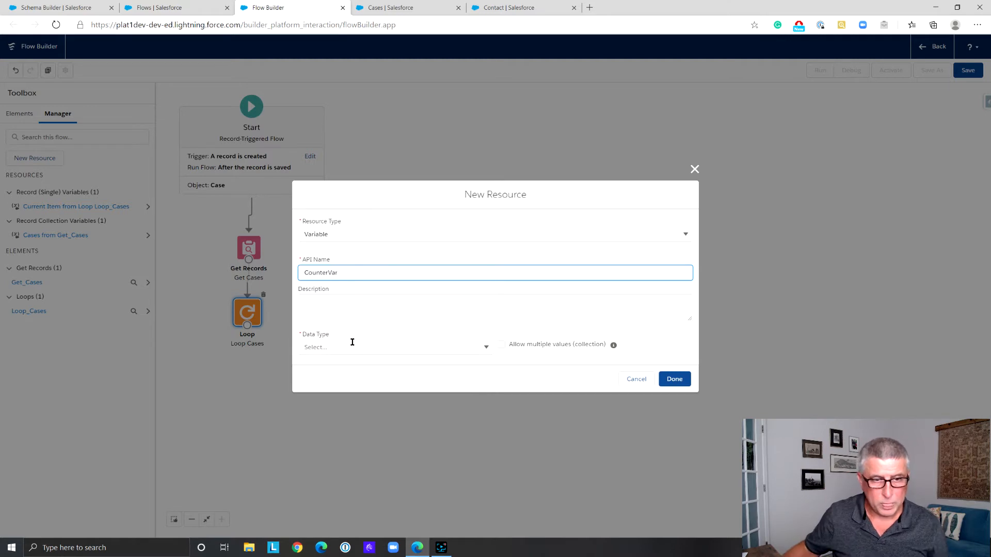
Give the CounterVar variable the Number data type, 0 decimal places and a default value of 0, and finish it
{"action": "left_click", "coordinate": [352, 343]}
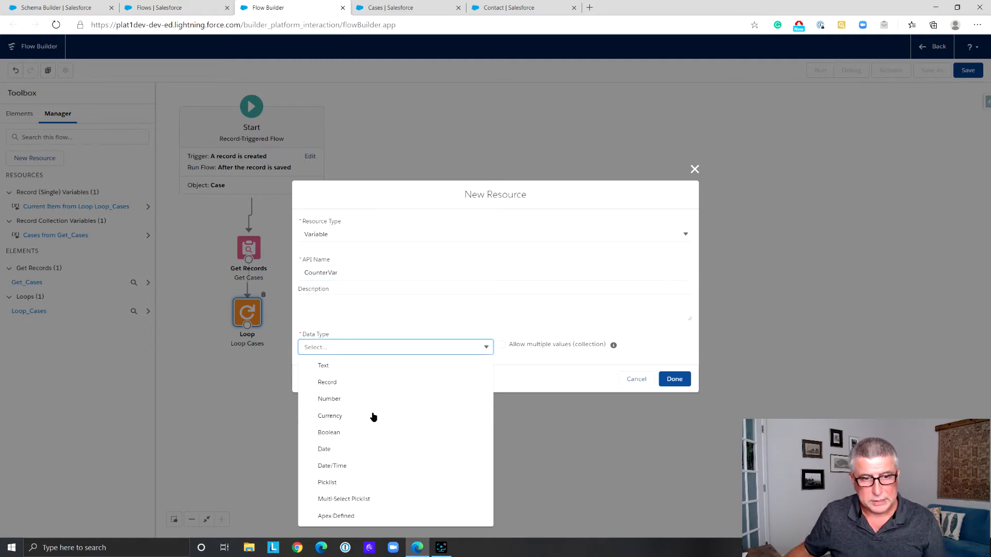
{"action": "left_click", "coordinate": [374, 401]}
{"action": "left_click", "coordinate": [328, 338]}
{"action": "key", "text": "BackSpace"}
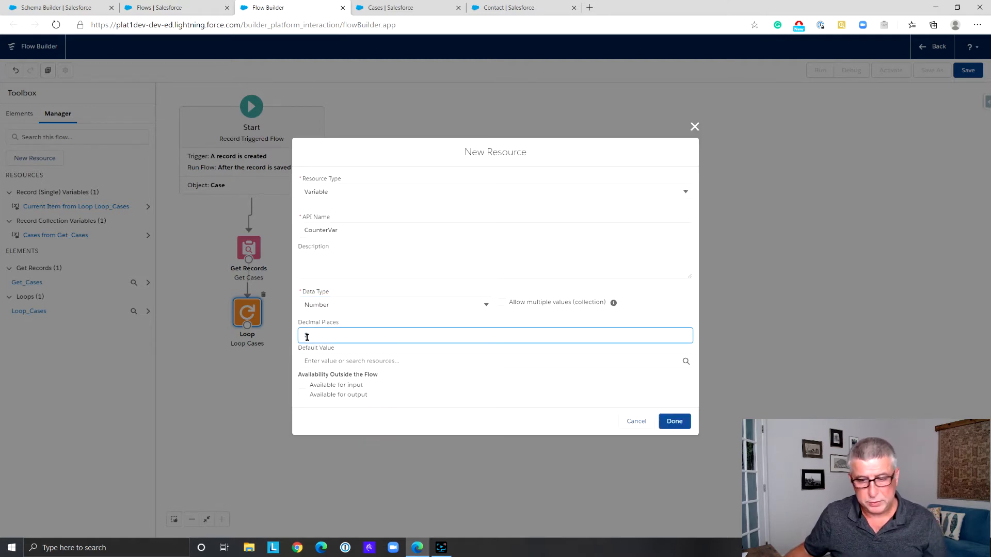
{"action": "type", "text": "0"}
{"action": "left_click", "coordinate": [337, 362]}
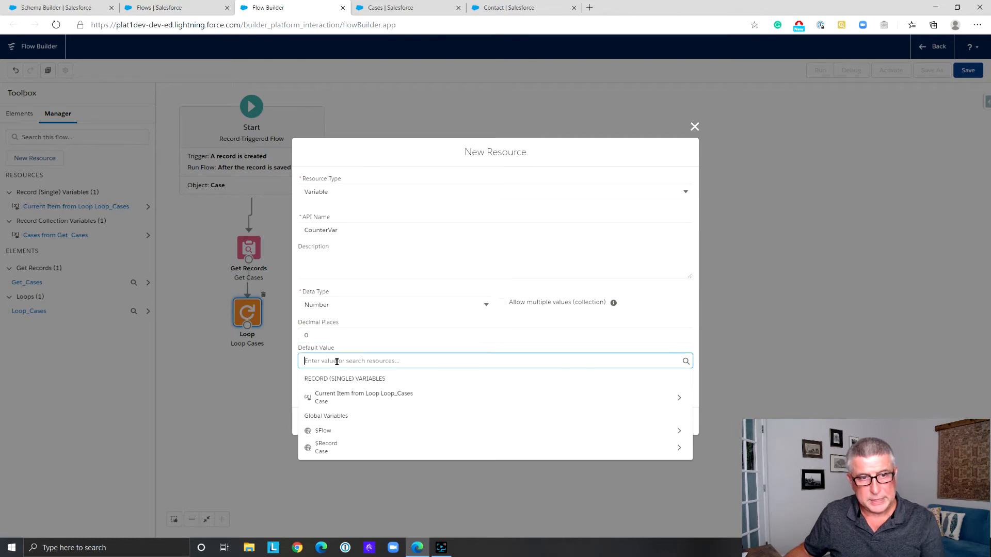
{"action": "type", "text": "0"}
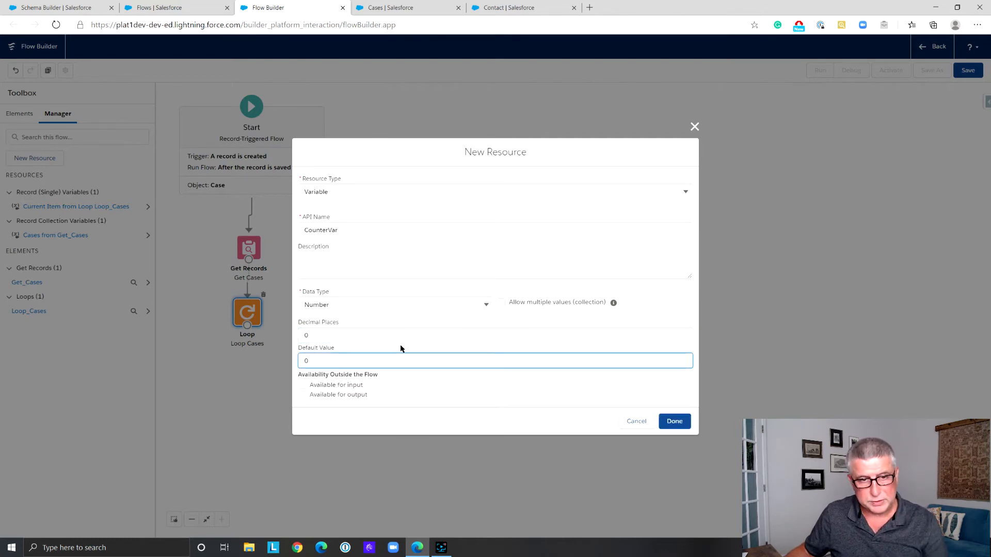
{"action": "left_click", "coordinate": [672, 421]}
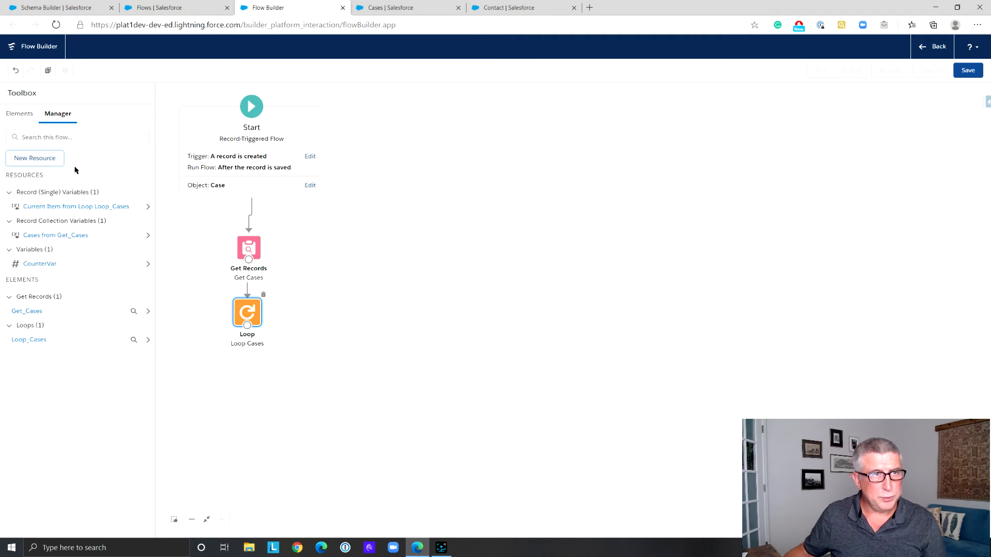
Add an Assignment element beside the loop and label it "Assign Counter"
{"action": "left_click", "coordinate": [19, 115]}
{"action": "left_click_drag", "start_coordinate": [41, 181], "coordinate": [323, 317]}
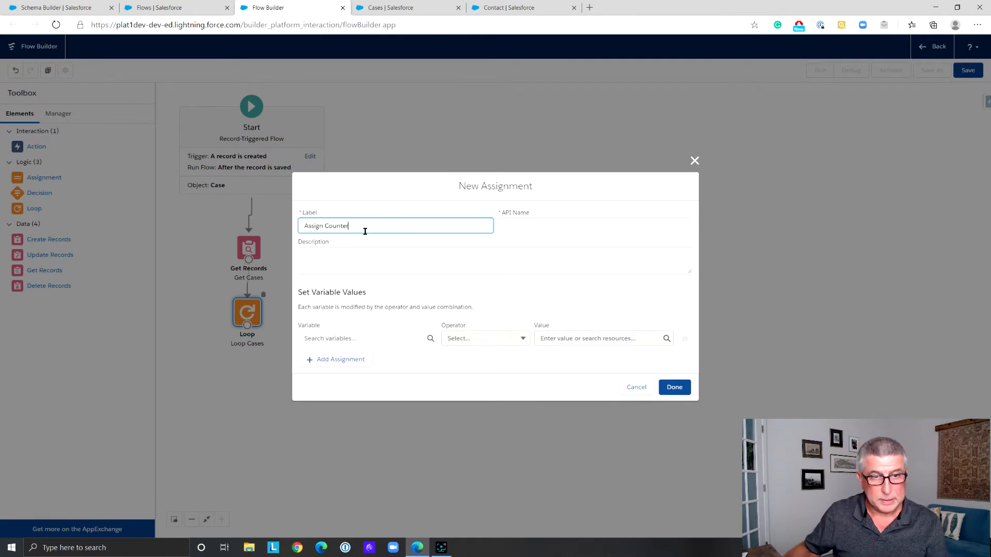
{"action": "left_click", "coordinate": [553, 223]}
Make the assignment add 1 to {!CounterVar} and finish the element
{"action": "left_click", "coordinate": [370, 343]}
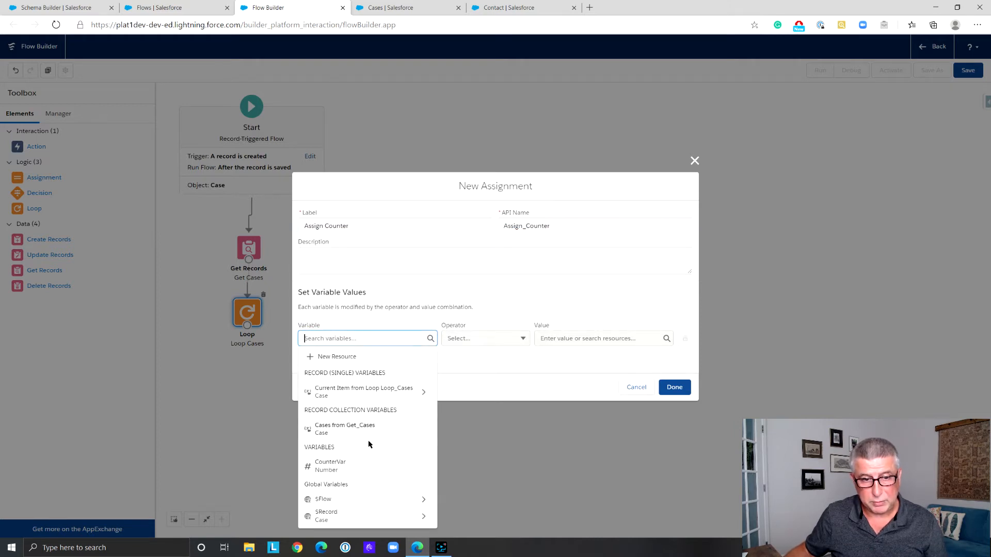
{"action": "left_click", "coordinate": [361, 465]}
{"action": "left_click", "coordinate": [522, 340]}
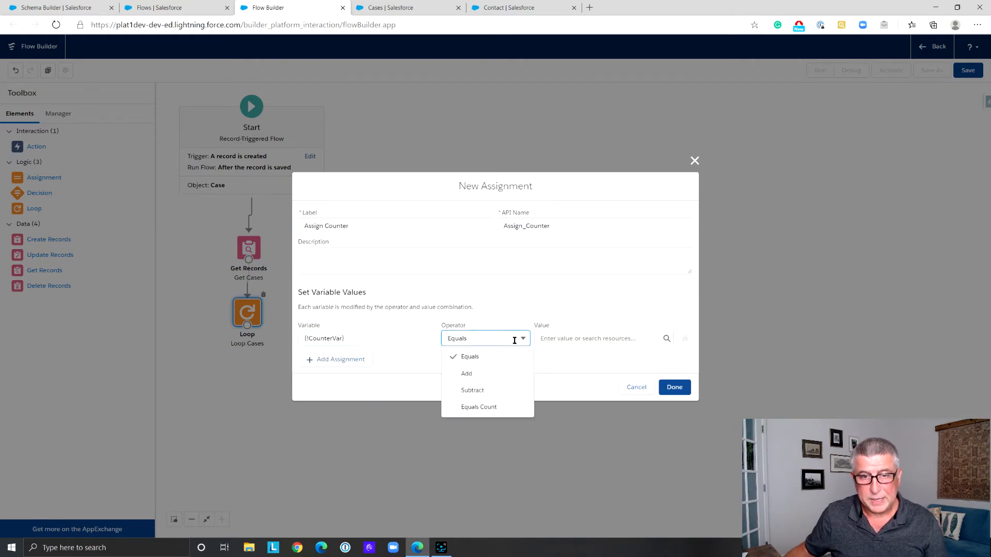
{"action": "left_click", "coordinate": [504, 374]}
{"action": "left_click", "coordinate": [557, 338]}
{"action": "type", "text": "1"}
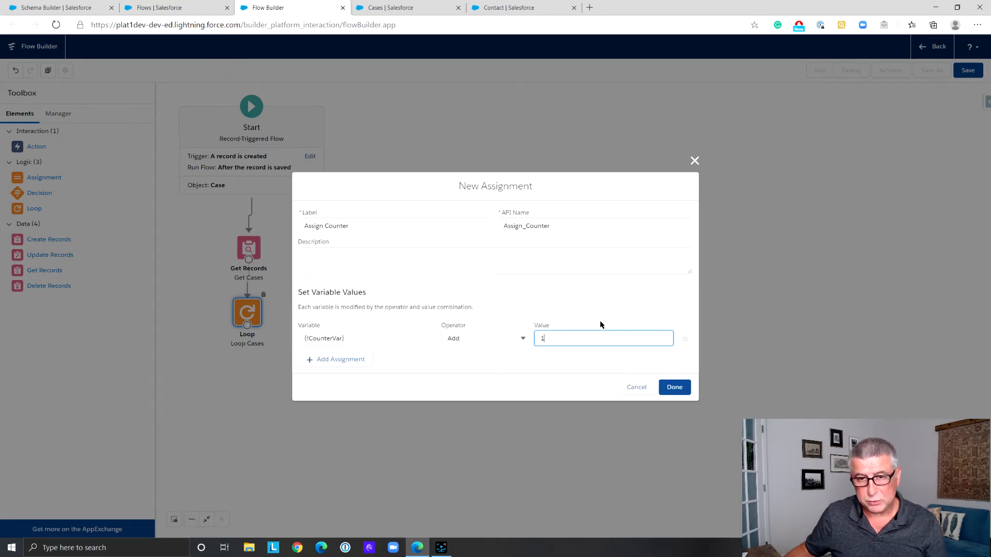
{"action": "left_click", "coordinate": [677, 387]}
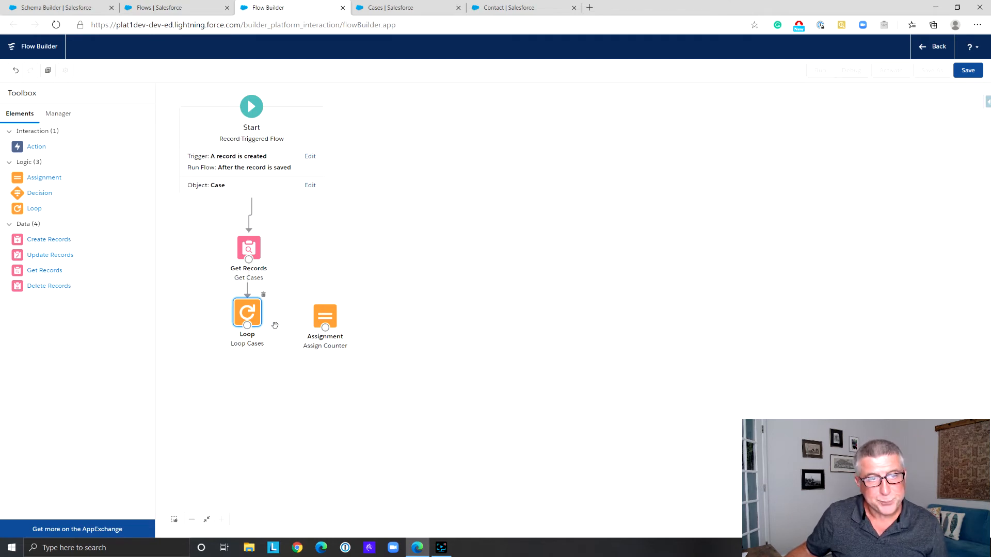
Connect Loop Cases to Assign Counter for each item in the collection, and connect Assign Counter back to the loop
{"action": "left_click_drag", "start_coordinate": [247, 327], "coordinate": [324, 326]}
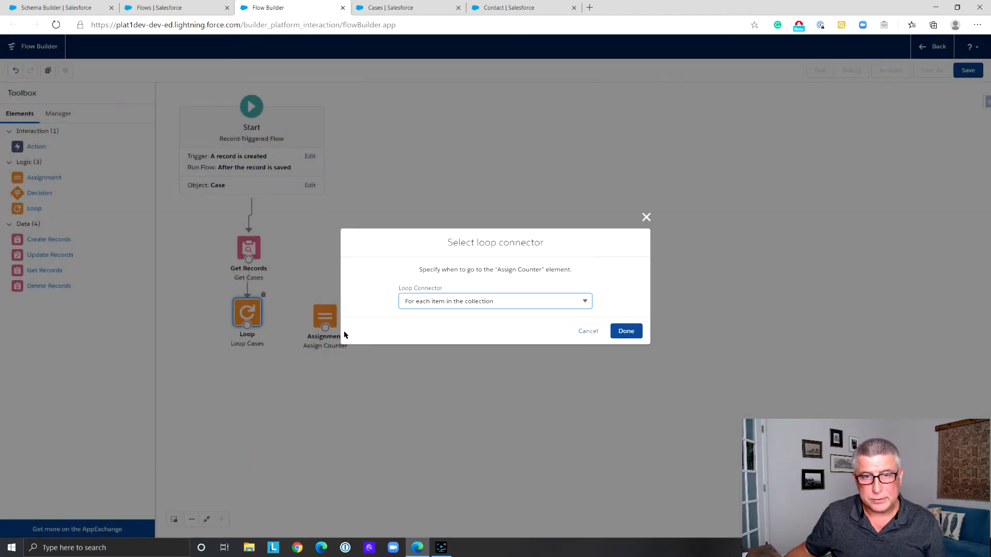
{"action": "left_click", "coordinate": [626, 331]}
{"action": "left_click_drag", "start_coordinate": [324, 320], "coordinate": [332, 321]}
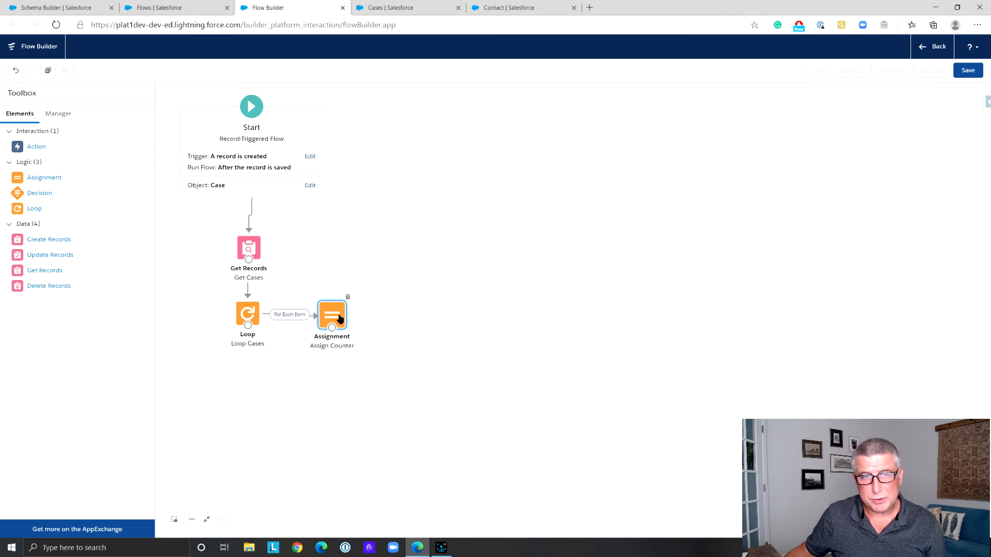
{"action": "mouse_move", "coordinate": [332, 327]}
{"action": "left_mouse_down"}
{"action": "mouse_move", "coordinate": [241, 301]}
{"action": "mouse_move", "coordinate": [333, 310]}
{"action": "left_mouse_up"}
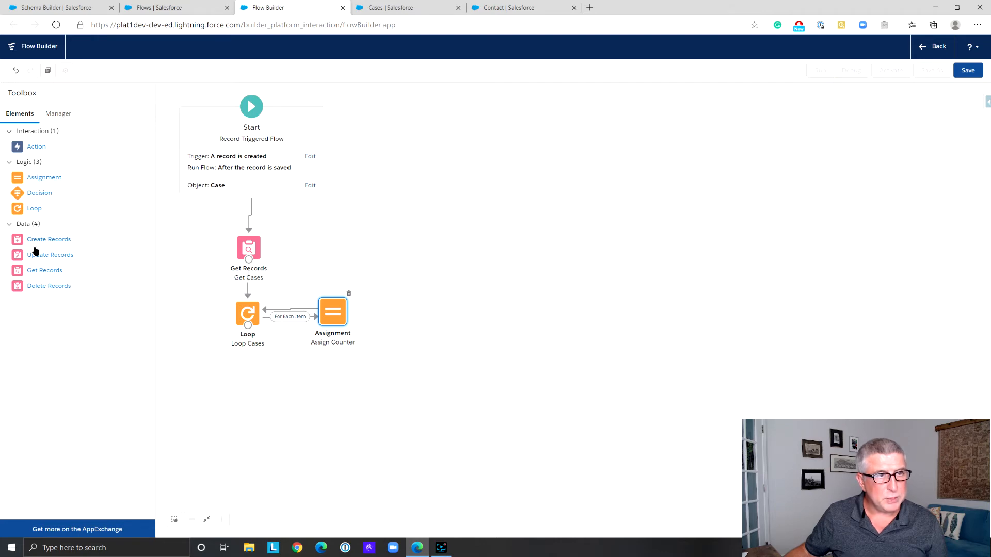
Add an Update Records element below the loop and label it "Update Contact"
{"action": "left_click_drag", "start_coordinate": [43, 256], "coordinate": [239, 369]}
{"action": "type", "text": "Update Contact"}
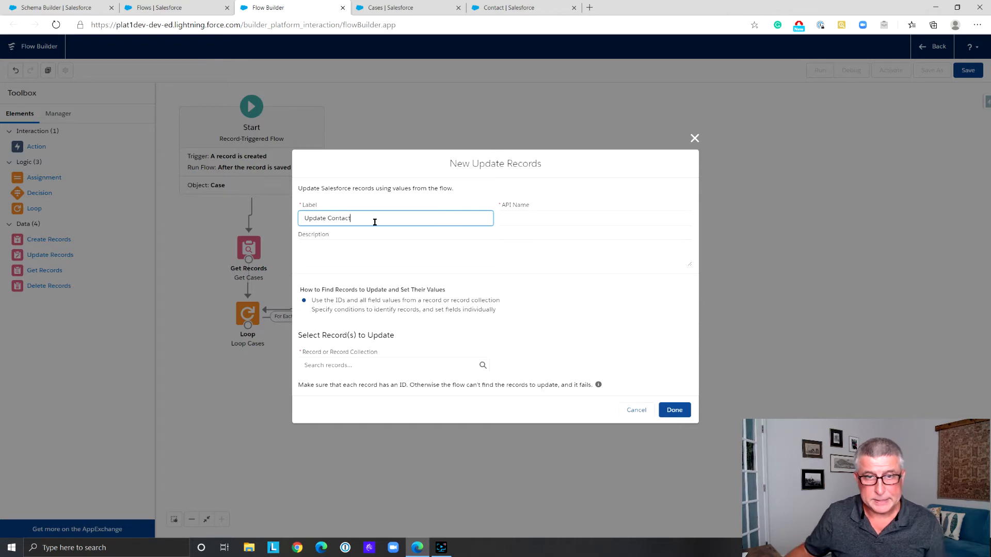
{"action": "left_click", "coordinate": [589, 219]}
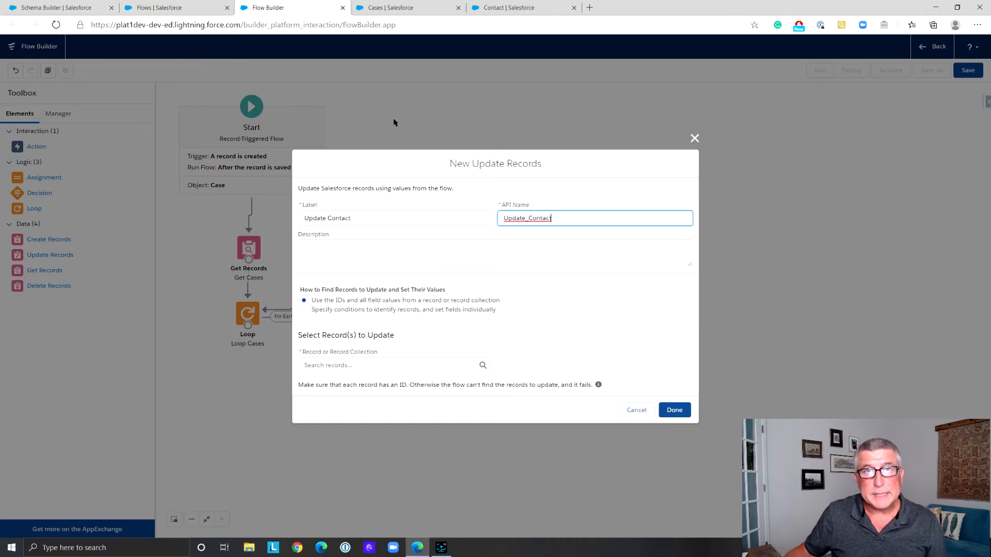
Look up the "Counter" field among the Contact object's fields in Object Manager, and return to Flow Builder
{"action": "left_click", "coordinate": [500, 8]}
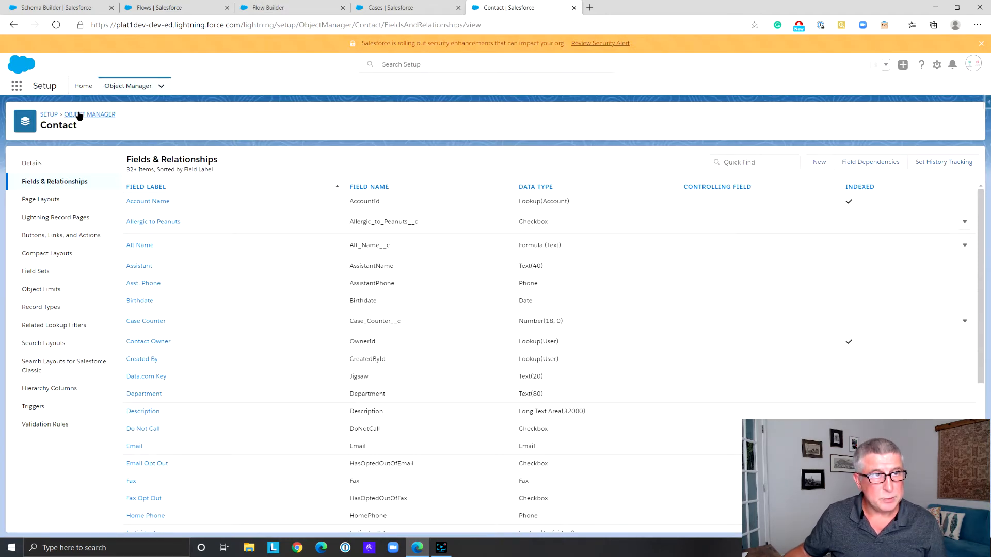
{"action": "left_click", "coordinate": [738, 163]}
{"action": "type", "text": "Counter"}
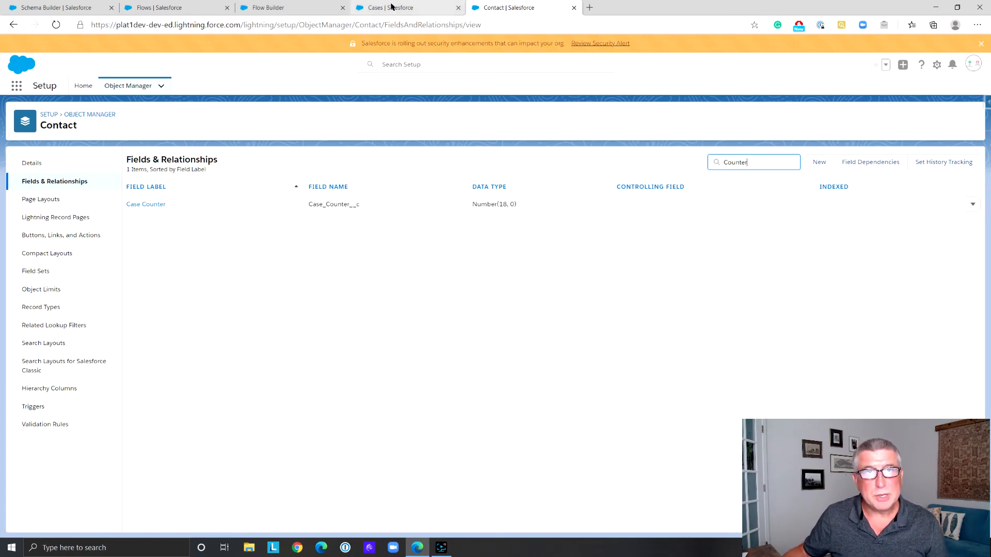
{"action": "left_click", "coordinate": [298, 10]}
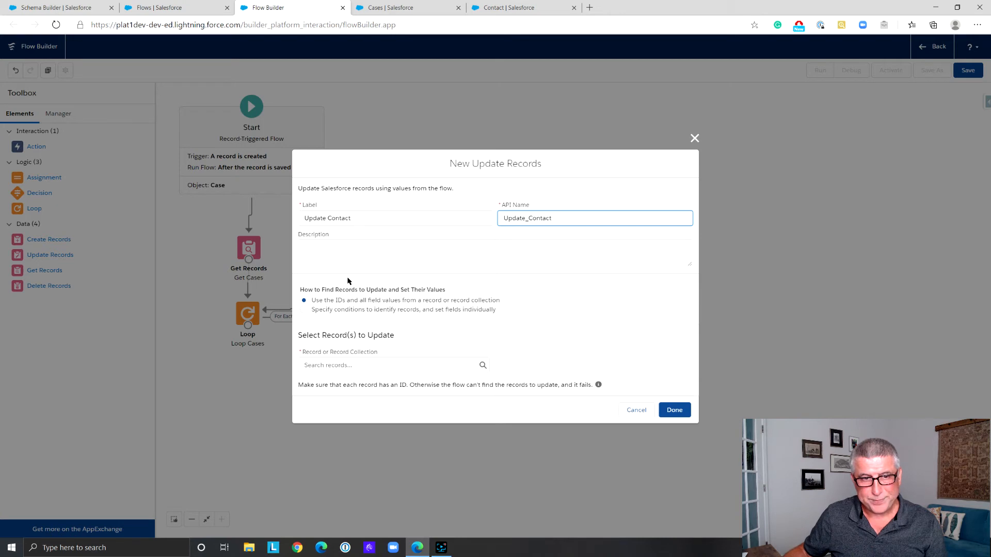
Set Update Contact to specify conditions and set fields individually, with Contact as its object
{"action": "left_click", "coordinate": [304, 310]}
{"action": "left_click", "coordinate": [360, 375]}
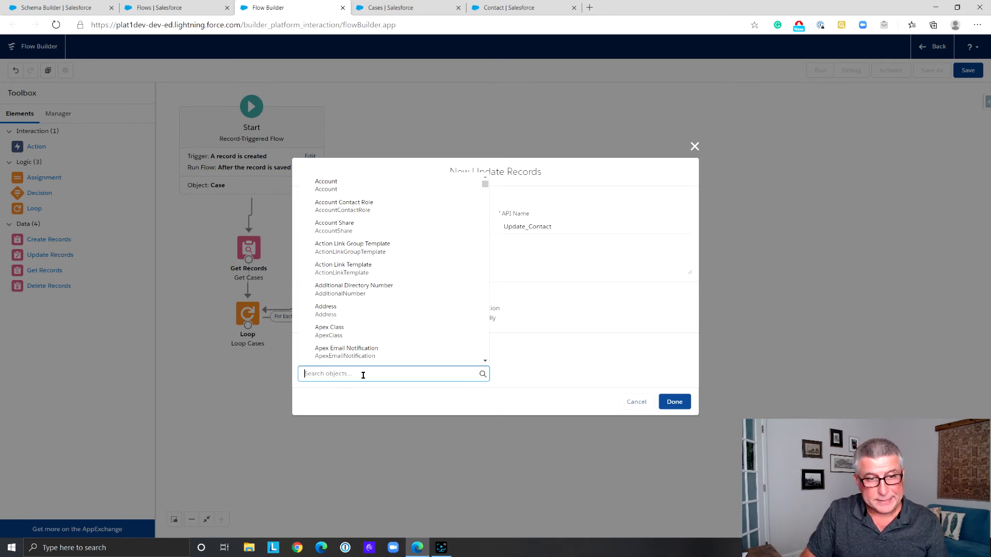
{"action": "type", "text": "Conta"}
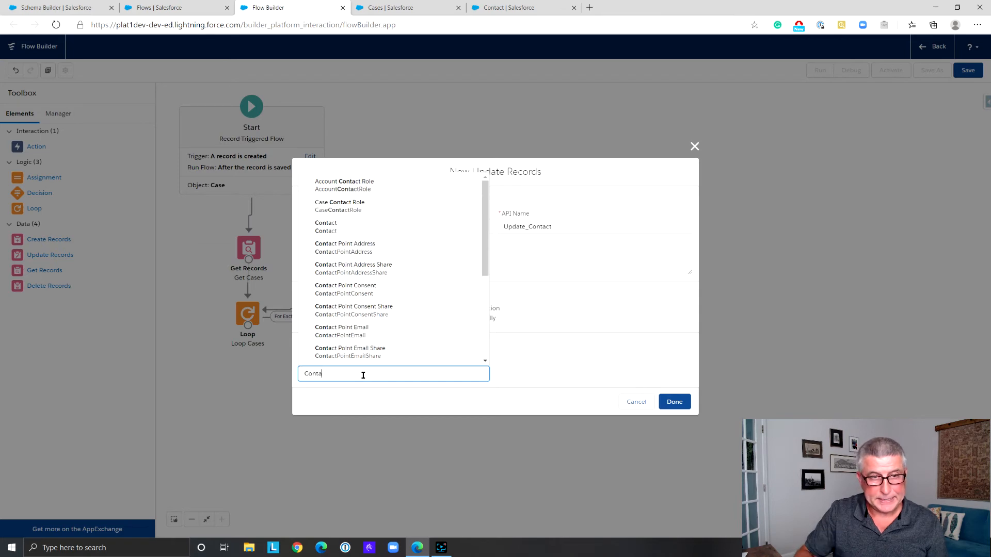
{"action": "left_click", "coordinate": [362, 227]}
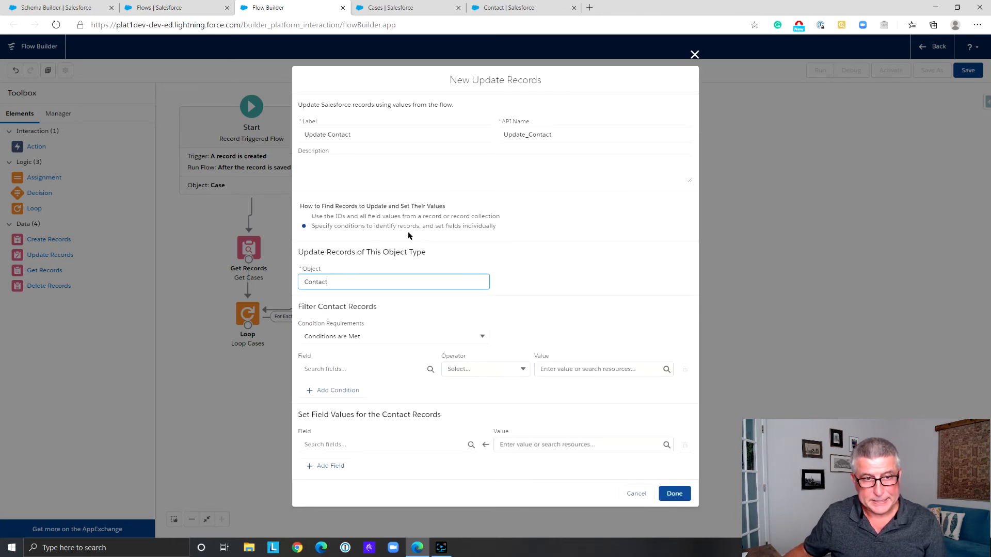
Filter the Contact records in Update Contact to those whose Id equals {!$Record.ContactId}
{"action": "left_click", "coordinate": [355, 372]}
{"action": "type", "text": "Id"}
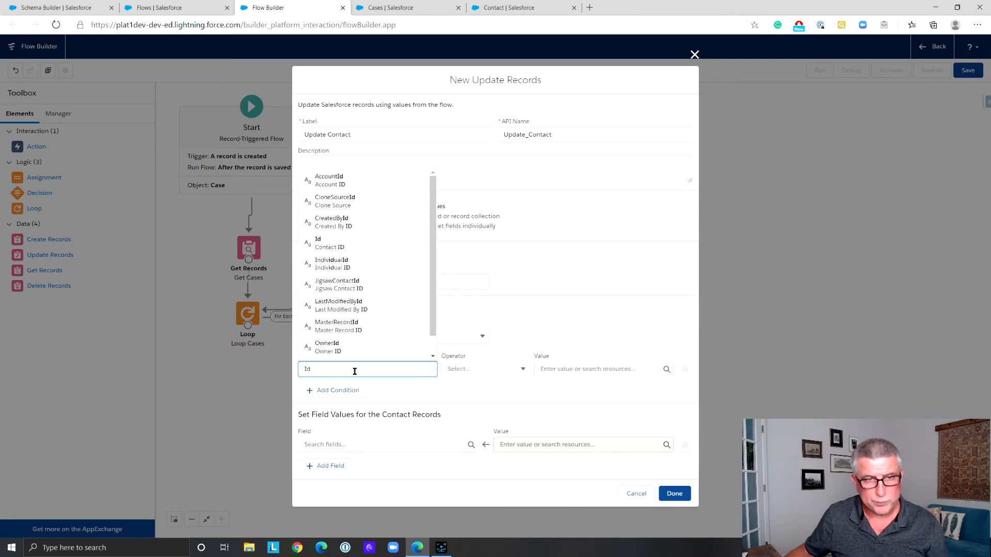
{"action": "left_click", "coordinate": [342, 246]}
{"action": "left_click", "coordinate": [570, 369]}
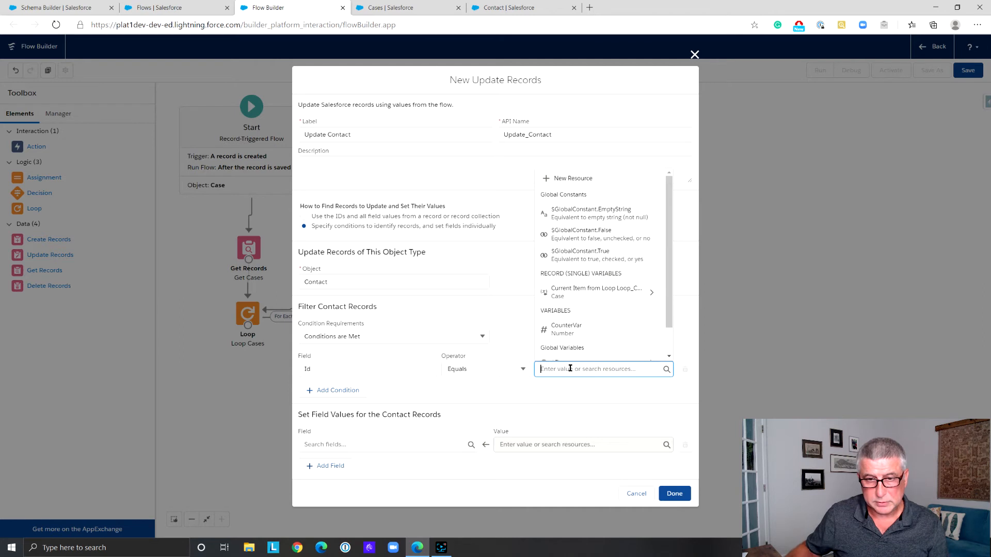
{"action": "scroll", "coordinate": [592, 354], "scroll_direction": "down", "scroll_amount": 1}
{"action": "left_click", "coordinate": [644, 355]}
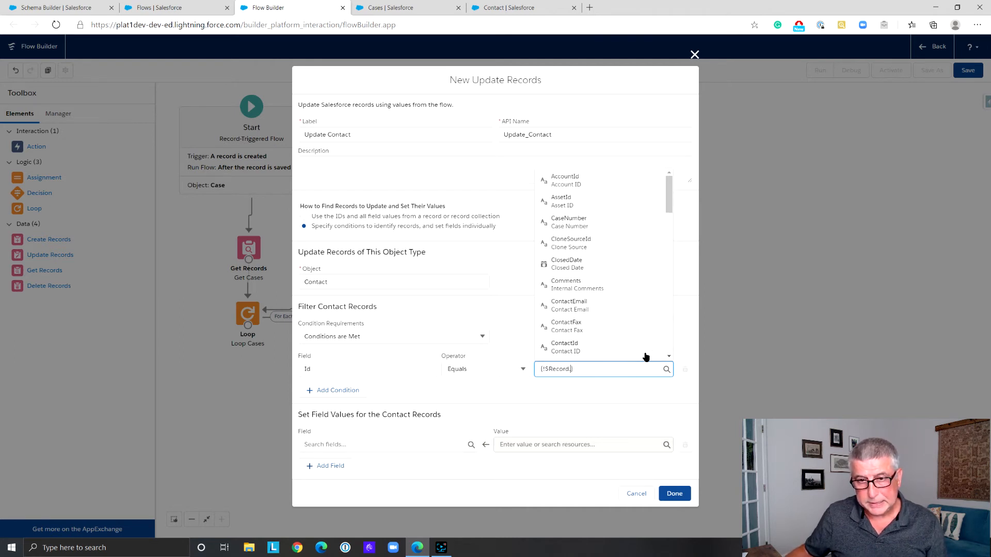
{"action": "left_click", "coordinate": [645, 354]}
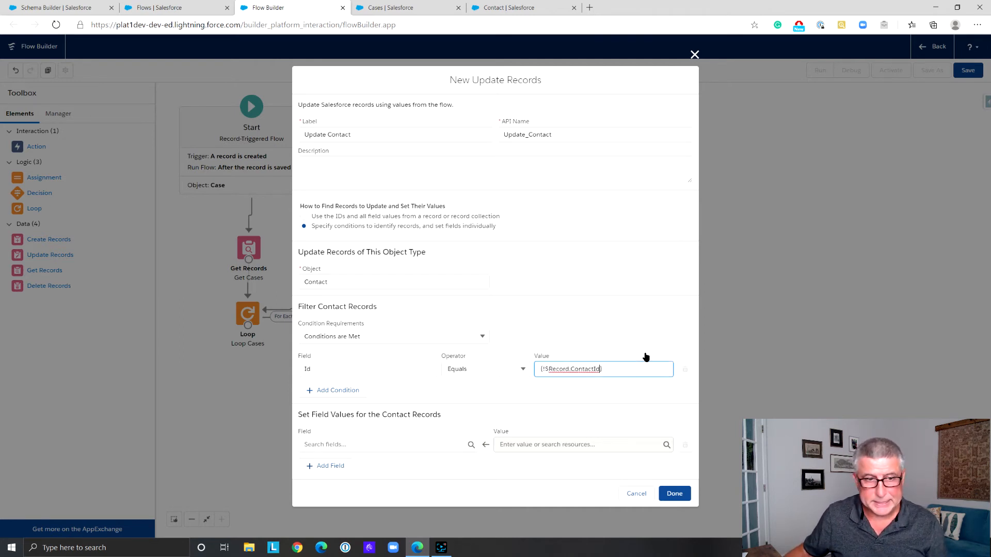
Set the contact's Case_Counter__c to {!CounterVar}, finish the Update Contact element, and connect Loop Cases to it
{"action": "left_click", "coordinate": [390, 445]}
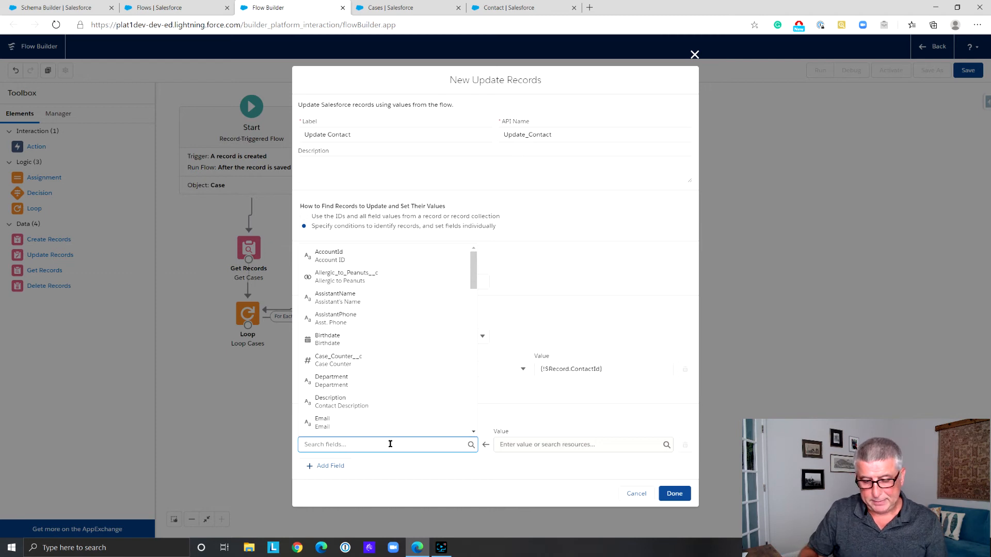
{"action": "type", "text": "Counter__c"}
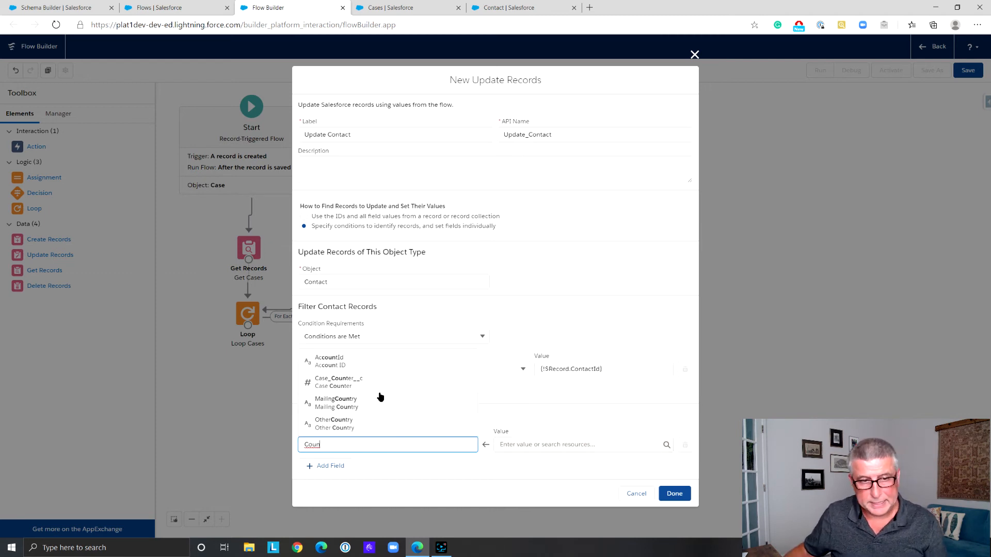
{"action": "left_click", "coordinate": [372, 381]}
{"action": "left_click", "coordinate": [538, 449]}
{"action": "type", "text": "Counter__c"}
{"action": "left_click", "coordinate": [575, 425]}
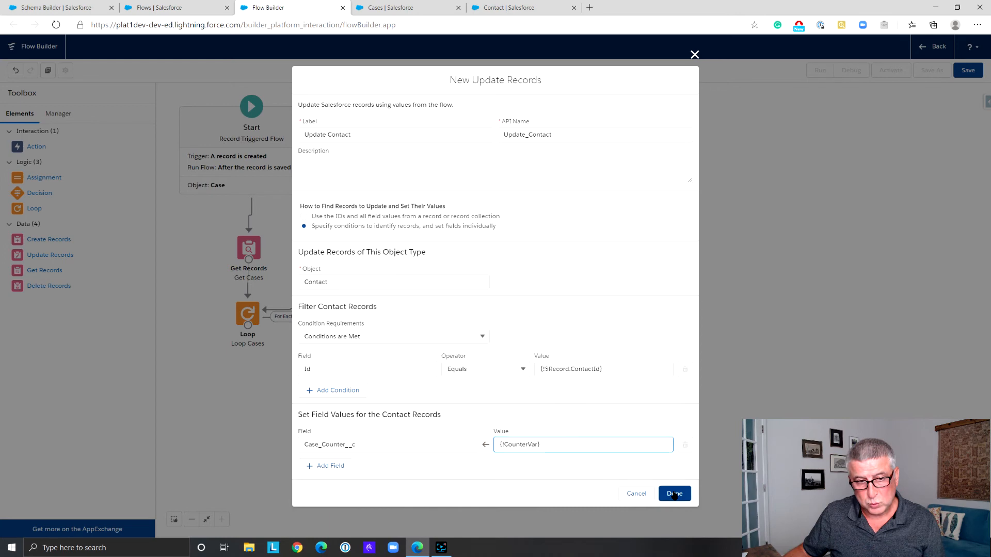
{"action": "left_click", "coordinate": [674, 494]}
{"action": "left_click_drag", "start_coordinate": [248, 332], "coordinate": [256, 383]}
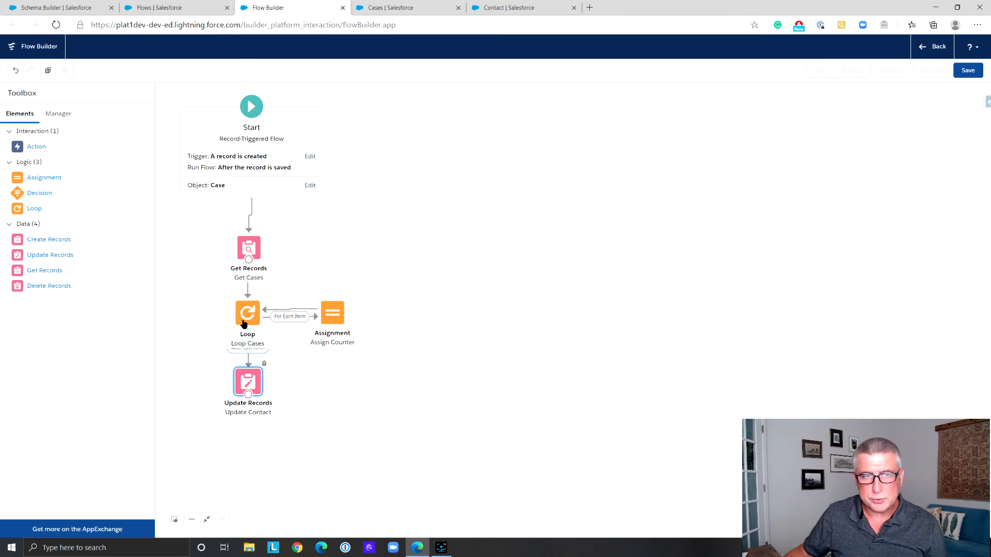
Save the flow with the label "flwCaseCounter2", activate it, and leave Flow Builder
{"action": "left_click", "coordinate": [968, 70]}
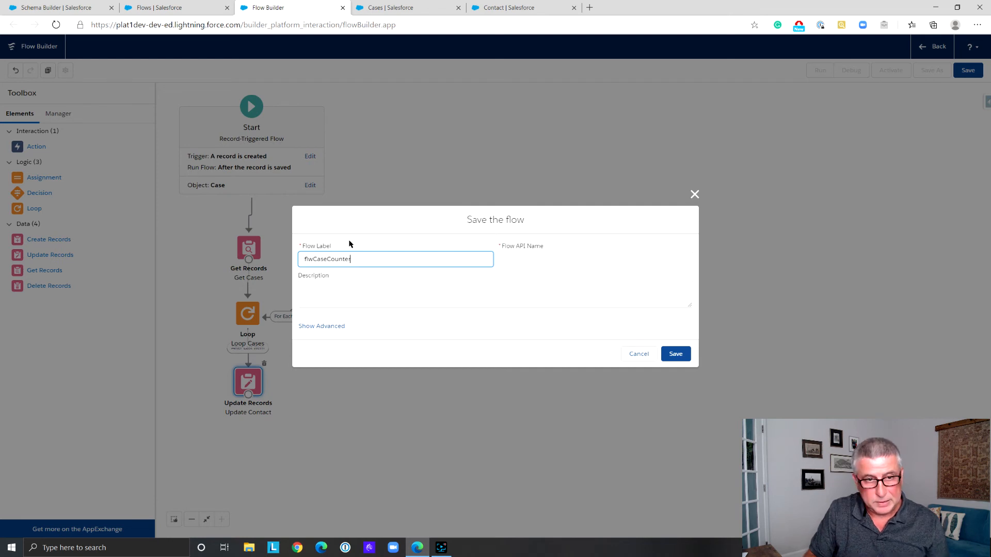
{"action": "type", "text": "2"}
{"action": "left_click", "coordinate": [506, 261]}
{"action": "left_click", "coordinate": [680, 355]}
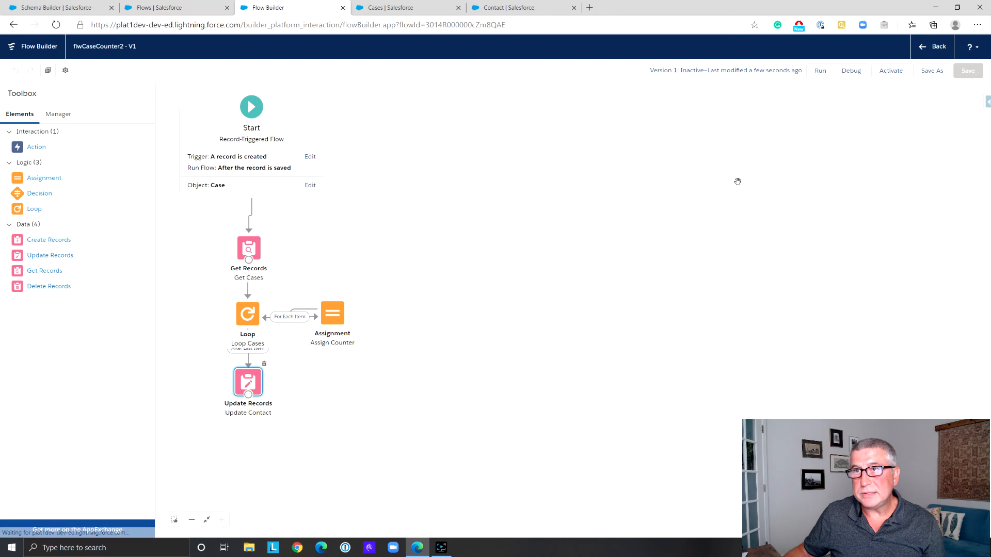
{"action": "left_click", "coordinate": [895, 71]}
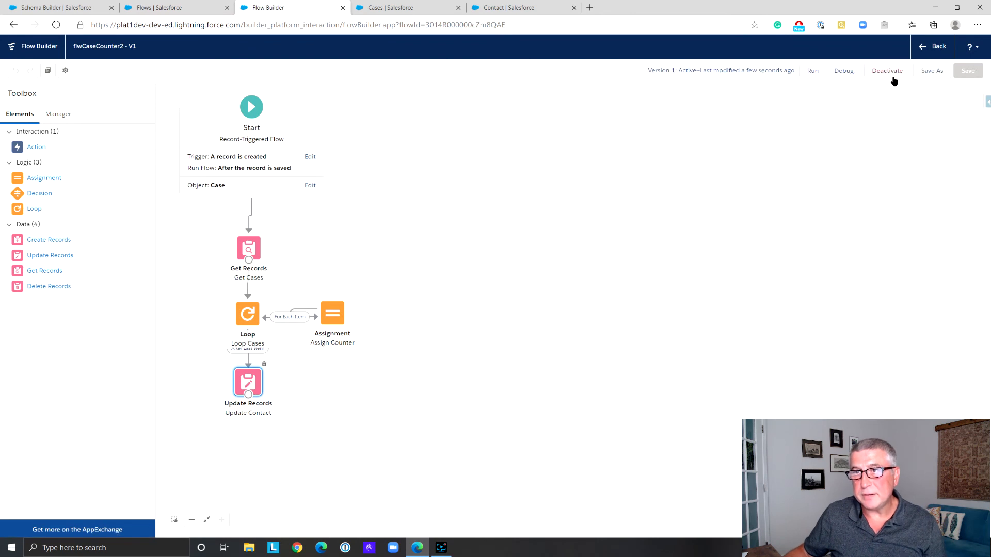
{"action": "left_click", "coordinate": [926, 53]}
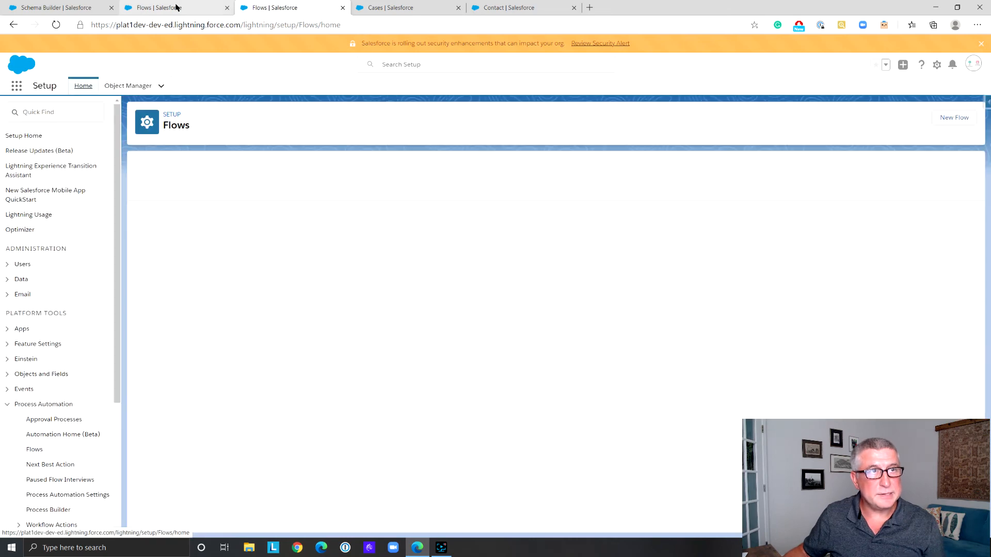
Start a new case from the contact's full related cases list, with type Electrical and case reason Other
{"action": "left_click", "coordinate": [392, 8]}
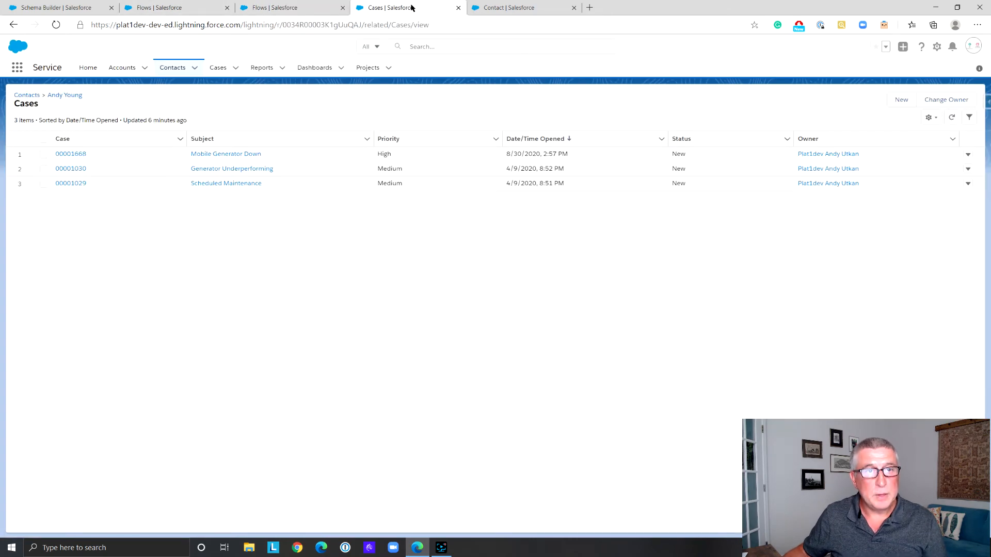
{"action": "left_click", "coordinate": [54, 95]}
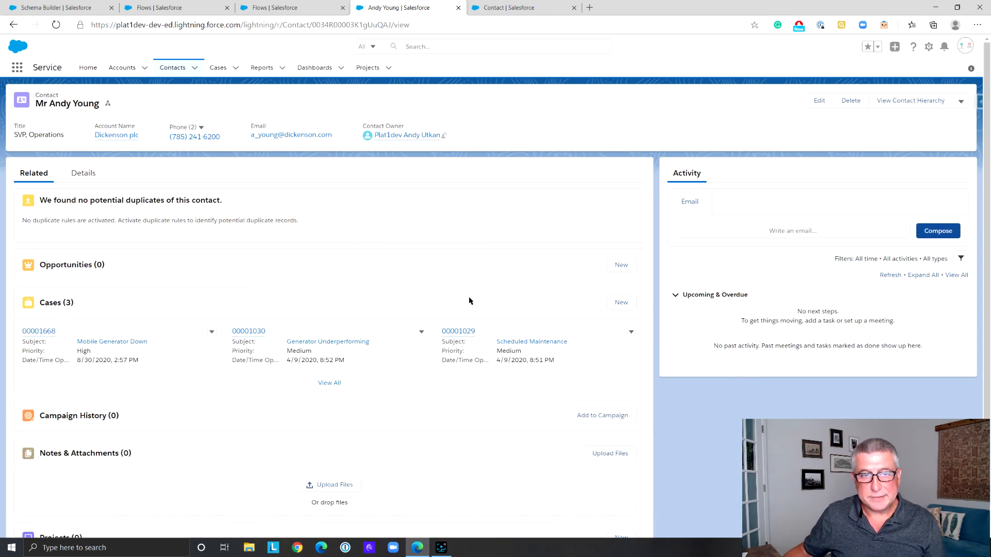
{"action": "left_click", "coordinate": [336, 383]}
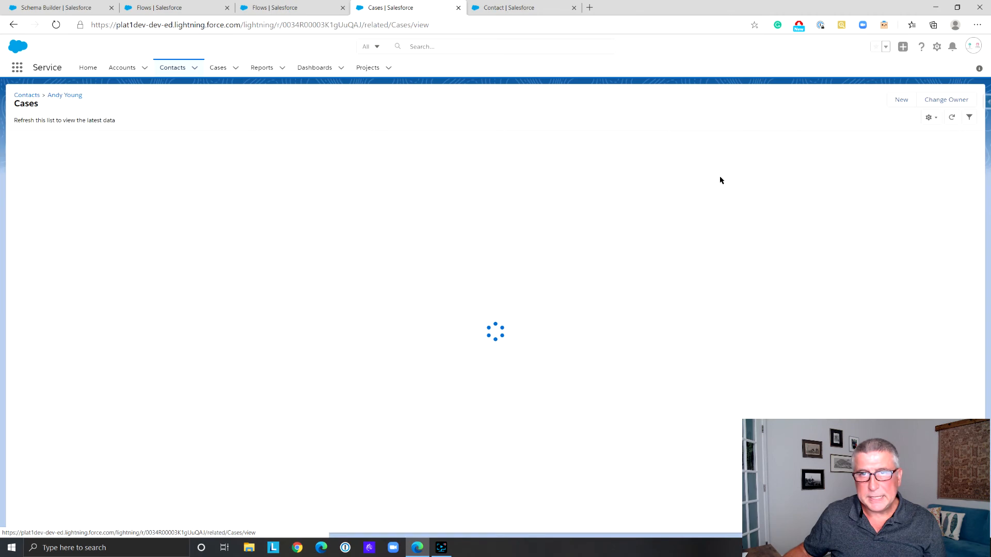
{"action": "left_click", "coordinate": [902, 101]}
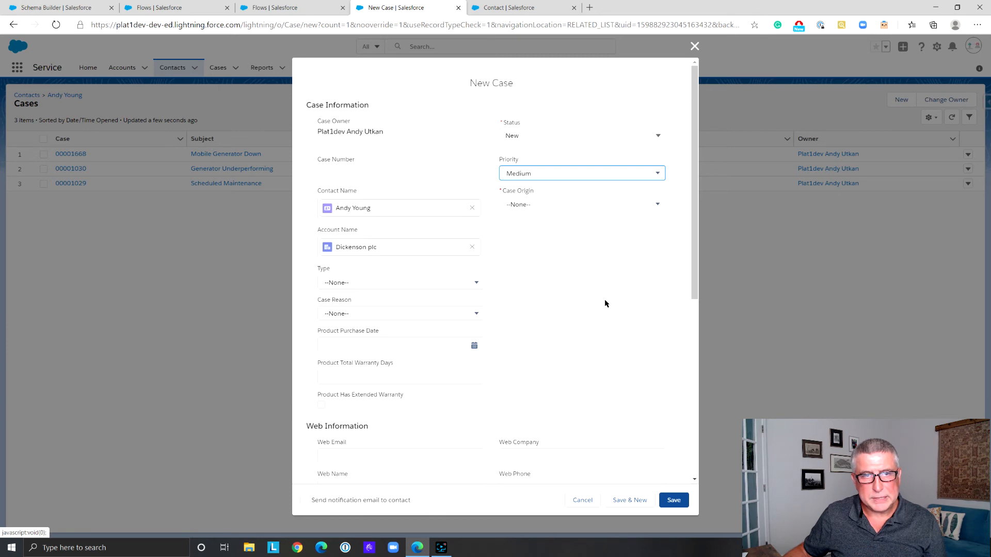
{"action": "scroll", "coordinate": [605, 303], "scroll_direction": "down", "scroll_amount": 3}
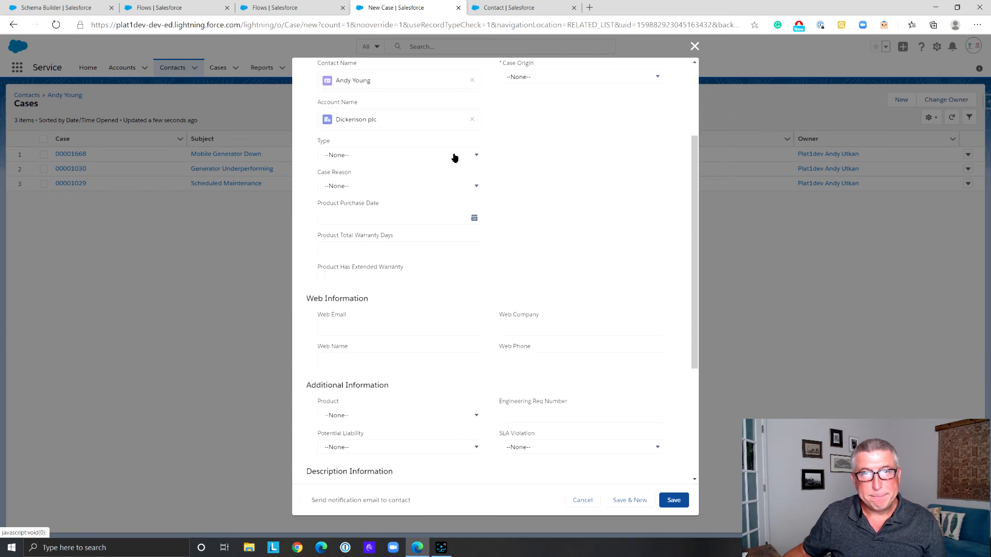
{"action": "left_click", "coordinate": [454, 156]}
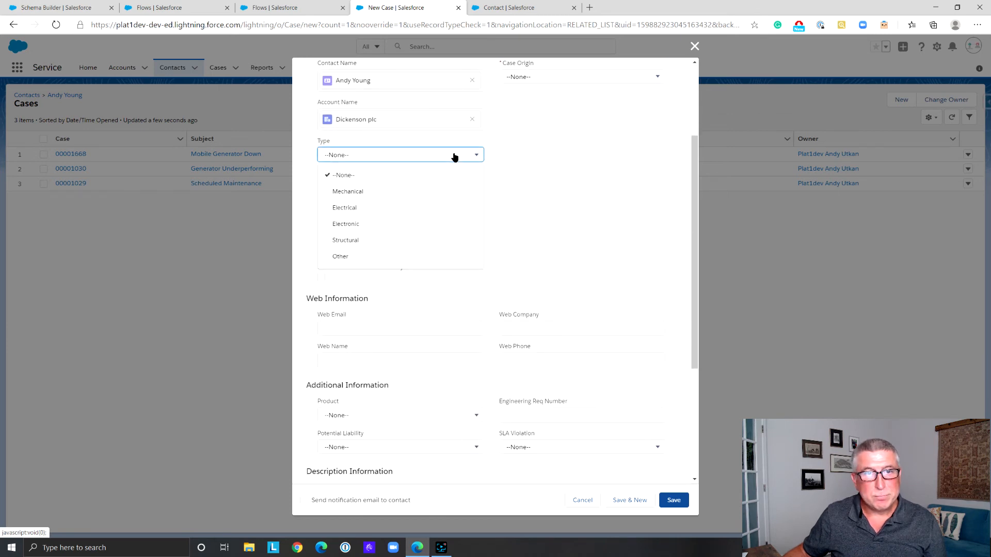
{"action": "left_click", "coordinate": [448, 209]}
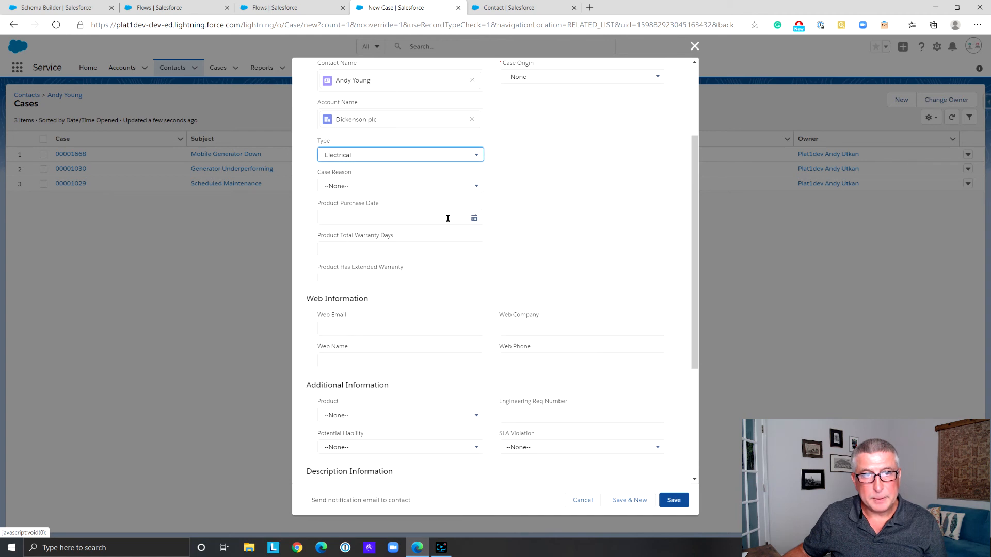
{"action": "left_click", "coordinate": [473, 185]}
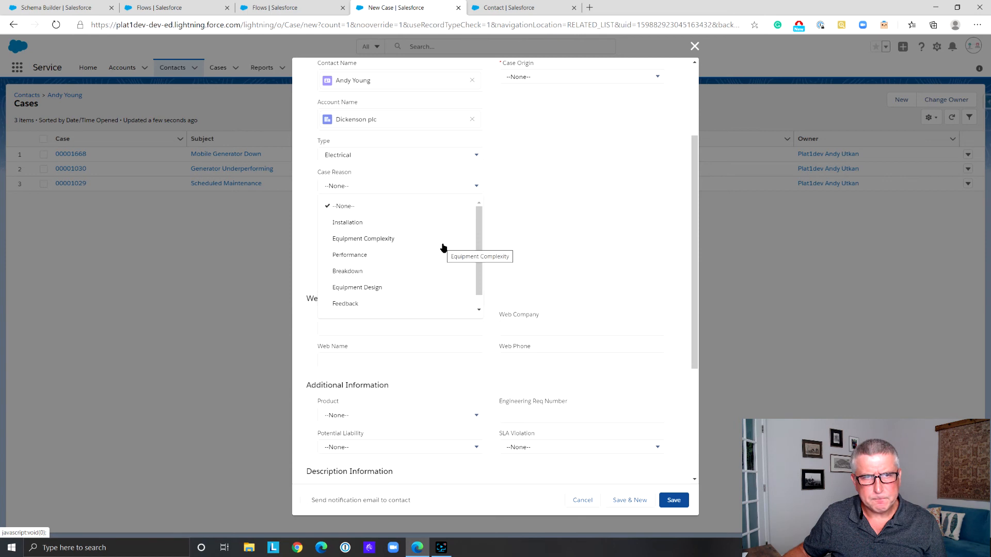
{"action": "scroll", "coordinate": [442, 248], "scroll_direction": "down", "scroll_amount": 1}
{"action": "scroll", "coordinate": [441, 274], "scroll_direction": "up", "scroll_amount": 1}
{"action": "scroll", "coordinate": [442, 279], "scroll_direction": "down", "scroll_amount": 1}
{"action": "left_click", "coordinate": [432, 307]}
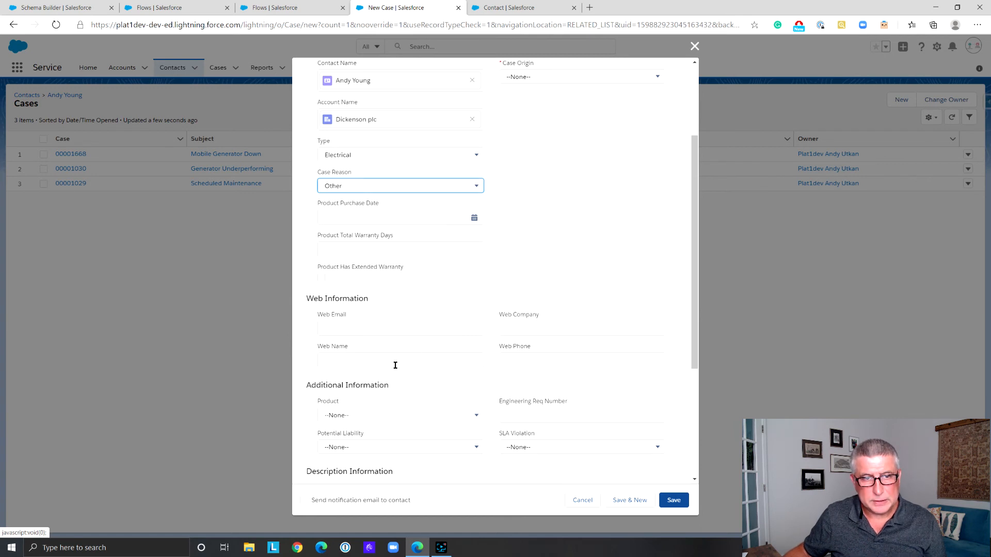
Enter "Maintenance" as the new case's subject, set its case origin to Email, and save it
{"action": "scroll", "coordinate": [395, 365], "scroll_direction": "down", "scroll_amount": 4}
{"action": "left_click", "coordinate": [366, 307]}
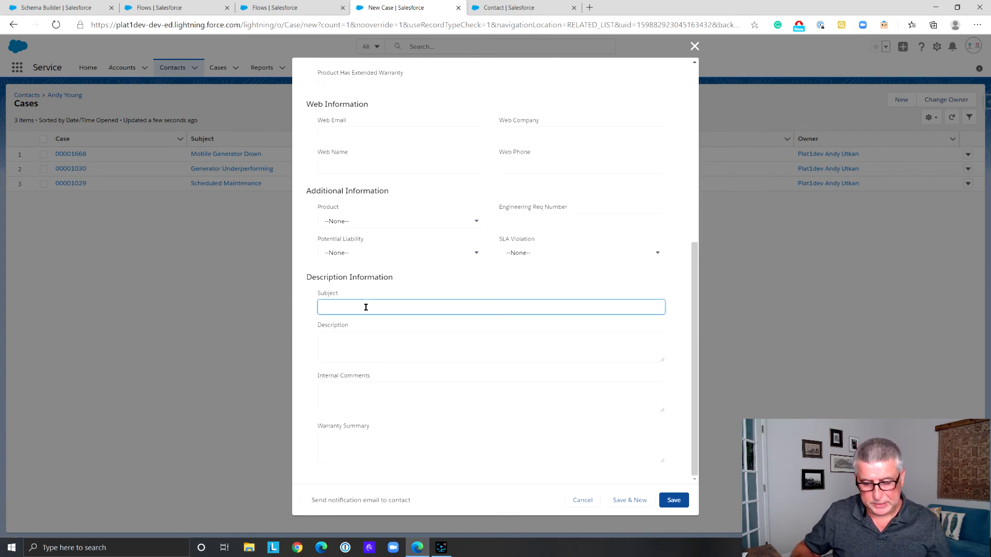
{"action": "type", "text": "Maintenance"}
{"action": "left_click", "coordinate": [674, 501]}
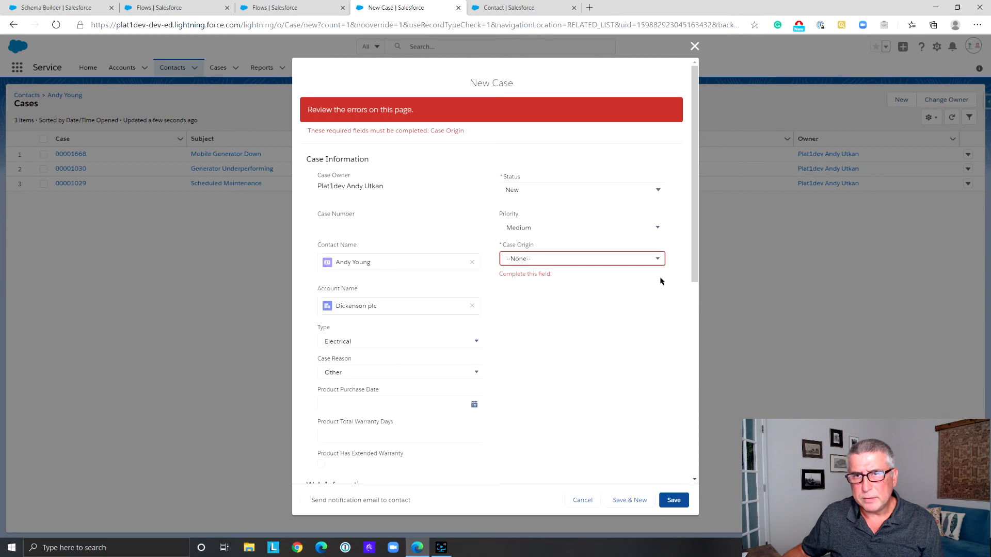
{"action": "left_click", "coordinate": [659, 261]}
{"action": "left_click", "coordinate": [586, 311]}
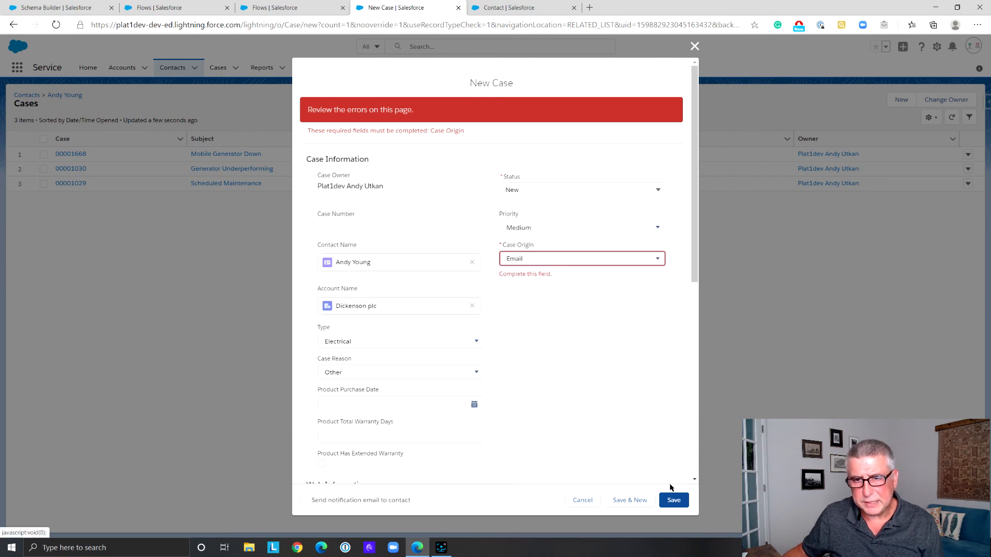
{"action": "left_click", "coordinate": [673, 499]}
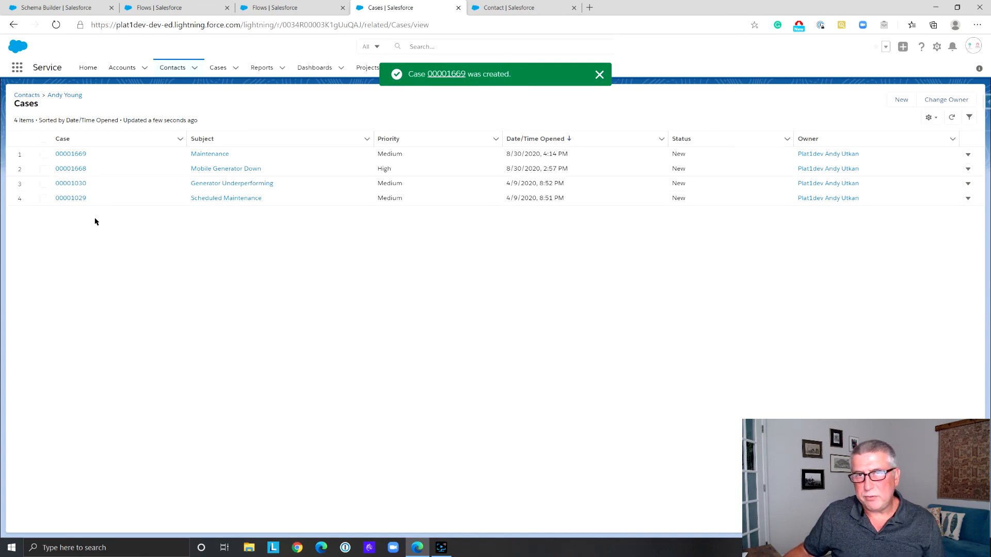
Check the Case Counter field in the contact's details
{"action": "left_click", "coordinate": [66, 96]}
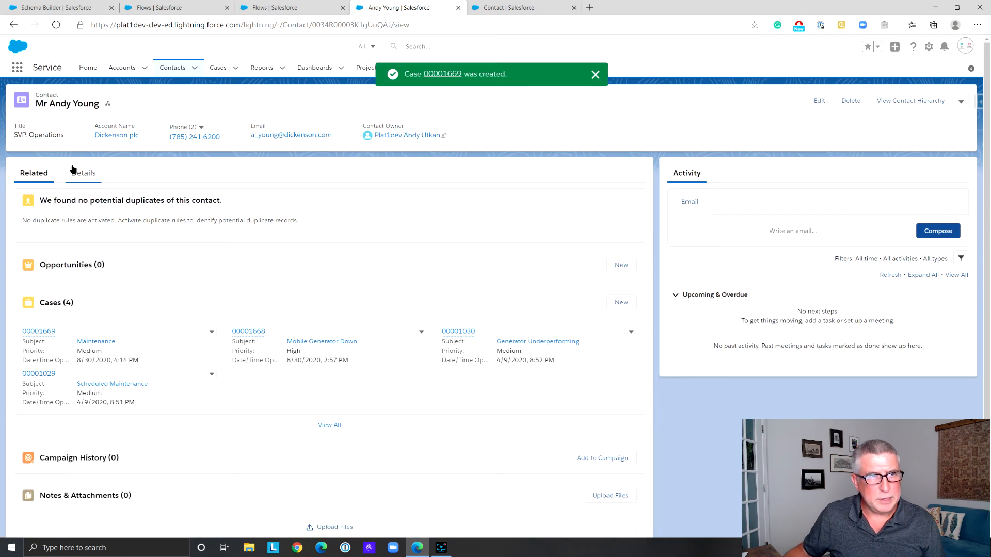
{"action": "left_click", "coordinate": [84, 177]}
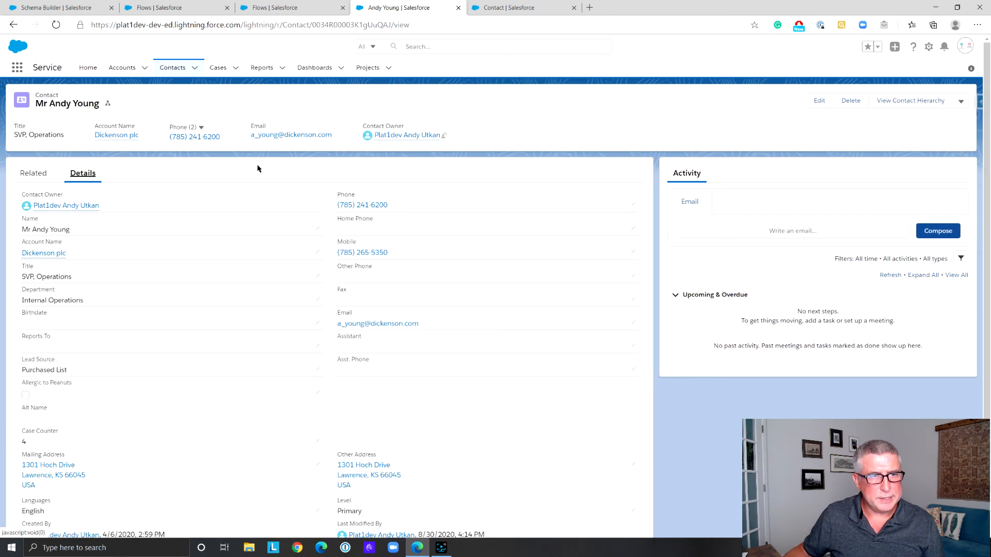
{"action": "scroll", "coordinate": [208, 195], "scroll_direction": "down", "scroll_amount": 1}
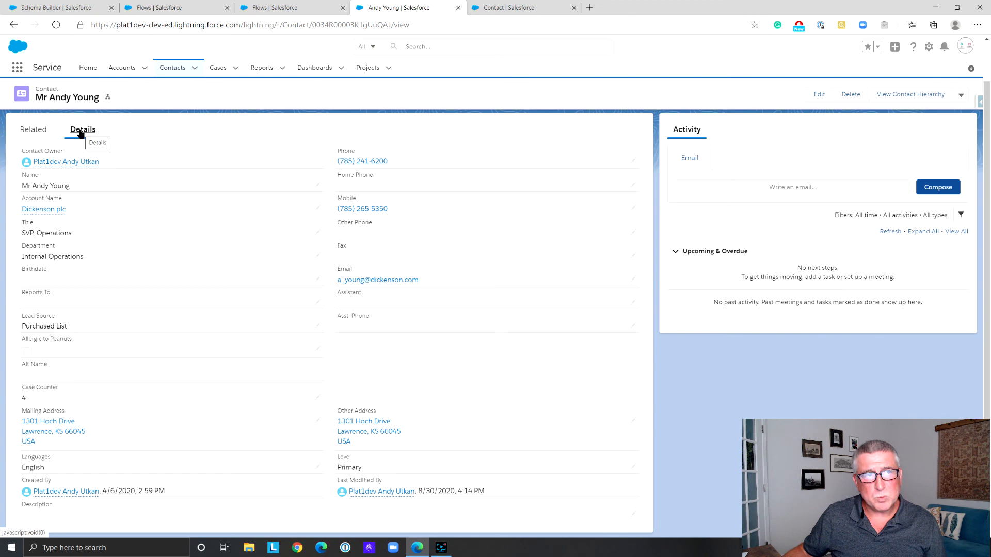
Create another case from the contact's related cases list with case origin Phone and subject "Maintenance 5"
{"action": "left_click", "coordinate": [37, 131]}
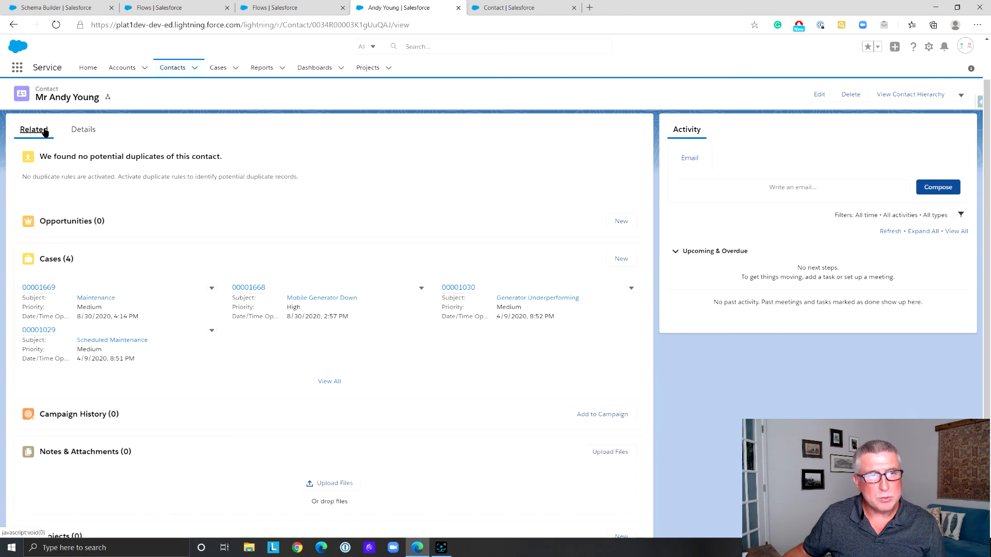
{"action": "left_click", "coordinate": [329, 381]}
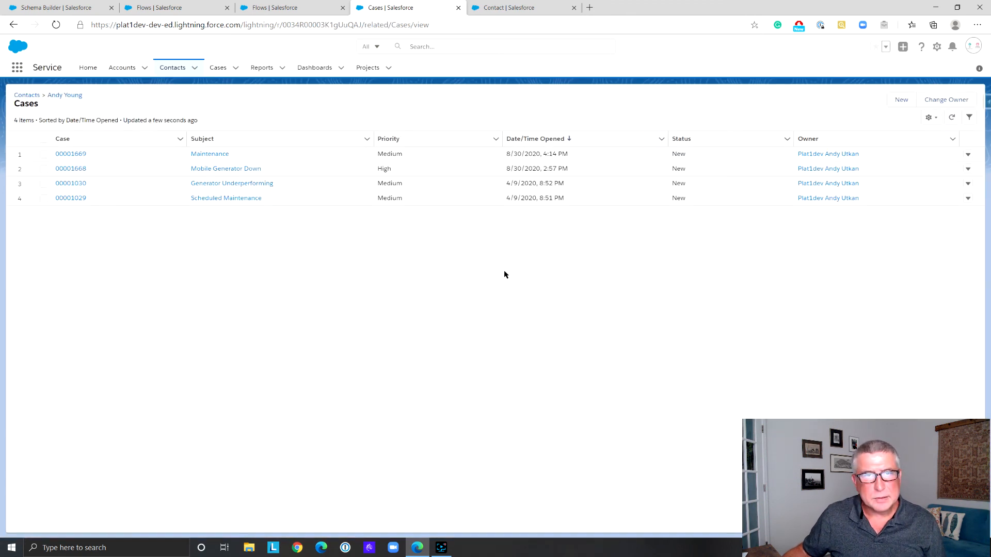
{"action": "left_click", "coordinate": [901, 98]}
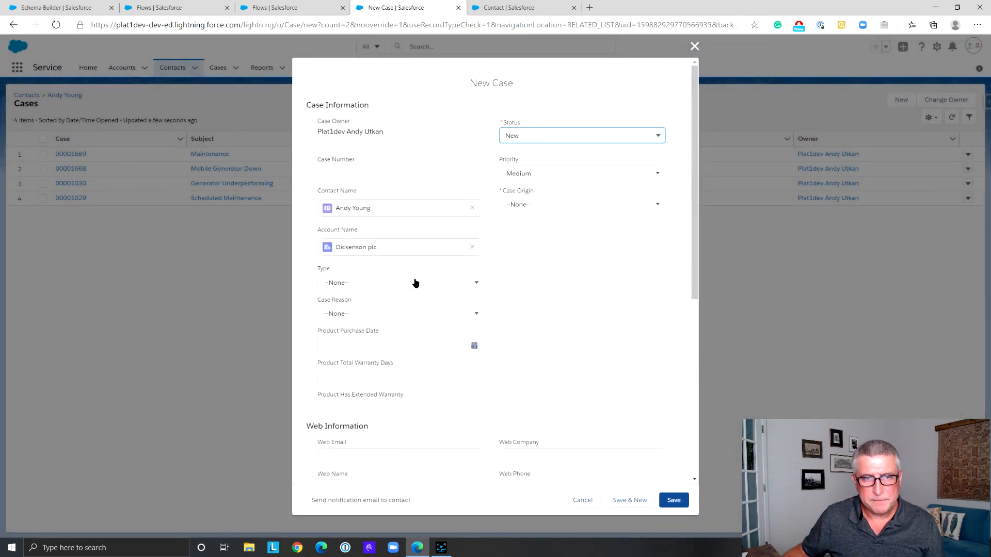
{"action": "left_click", "coordinate": [551, 202]}
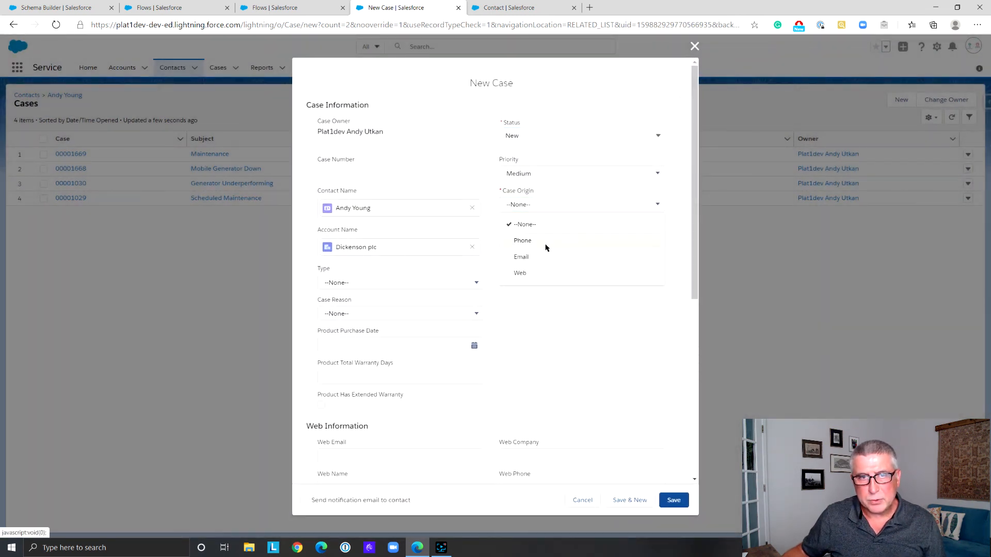
{"action": "left_click", "coordinate": [545, 243]}
{"action": "scroll", "coordinate": [525, 295], "scroll_direction": "down", "scroll_amount": 4}
{"action": "scroll", "coordinate": [524, 293], "scroll_direction": "down", "scroll_amount": 3}
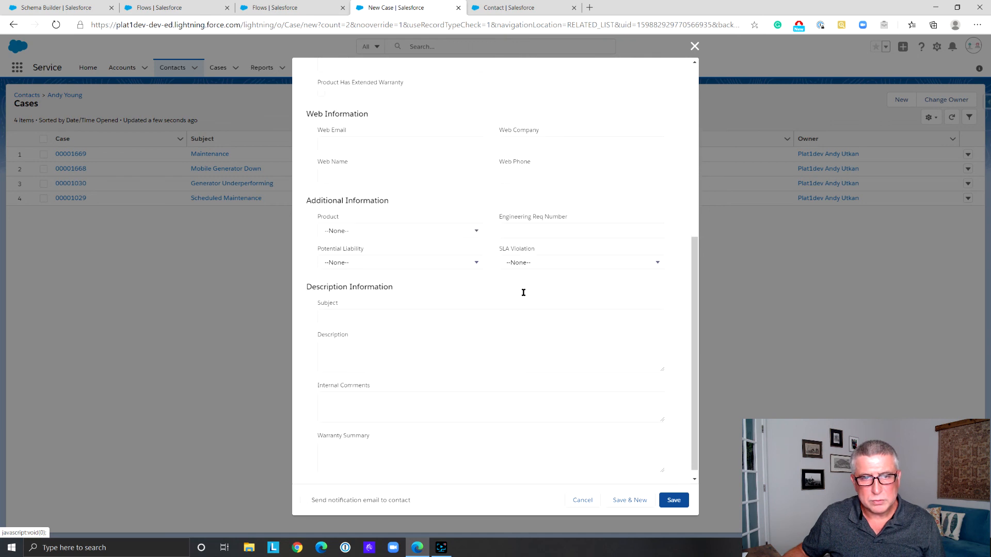
{"action": "left_click", "coordinate": [383, 306]}
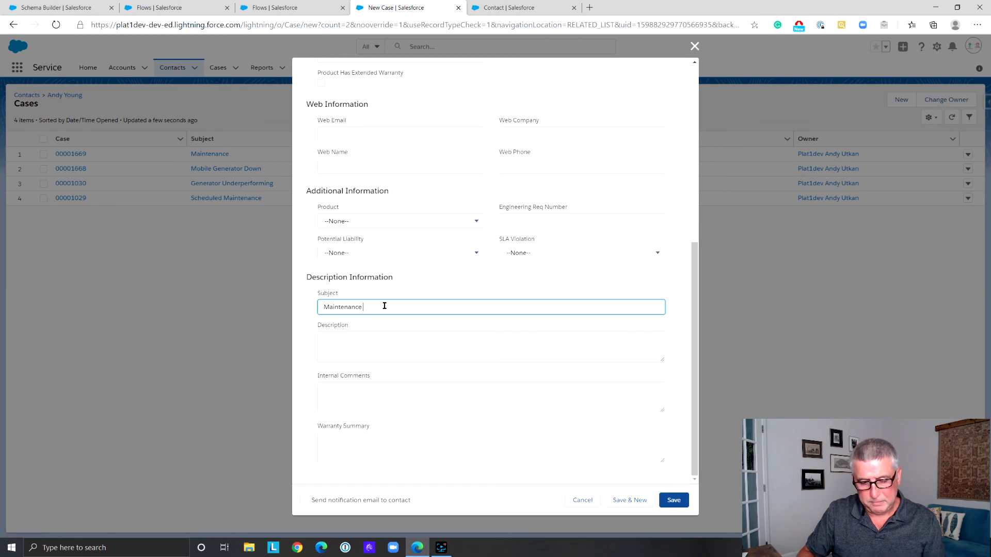
{"action": "type", "text": "Maintenance 5"}
{"action": "left_click", "coordinate": [674, 500]}
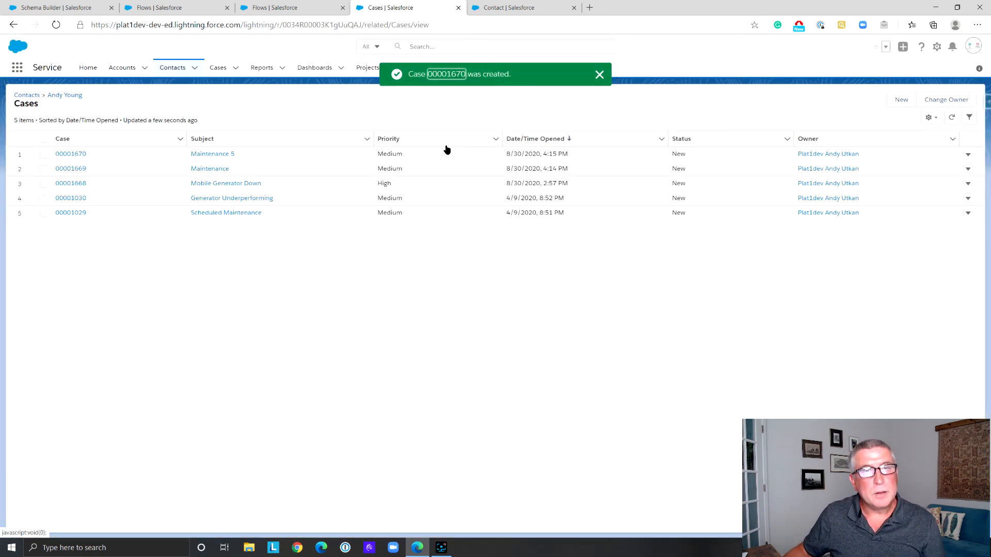
Reload the contact record and check the Case Counter field in its details again
{"action": "left_click", "coordinate": [64, 95]}
{"action": "left_click", "coordinate": [83, 175]}
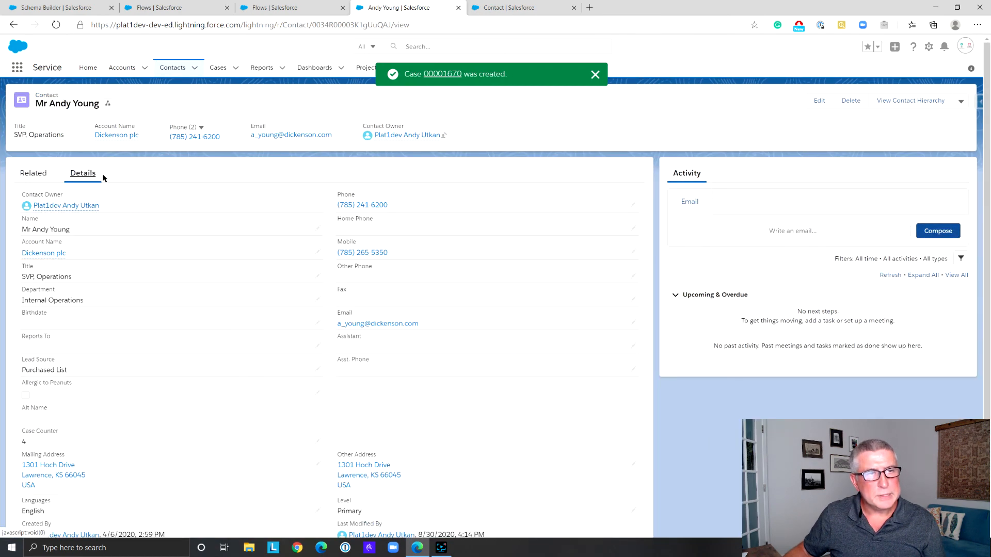
{"action": "scroll", "coordinate": [158, 206], "scroll_direction": "down", "scroll_amount": 1}
{"action": "left_click", "coordinate": [54, 26]}
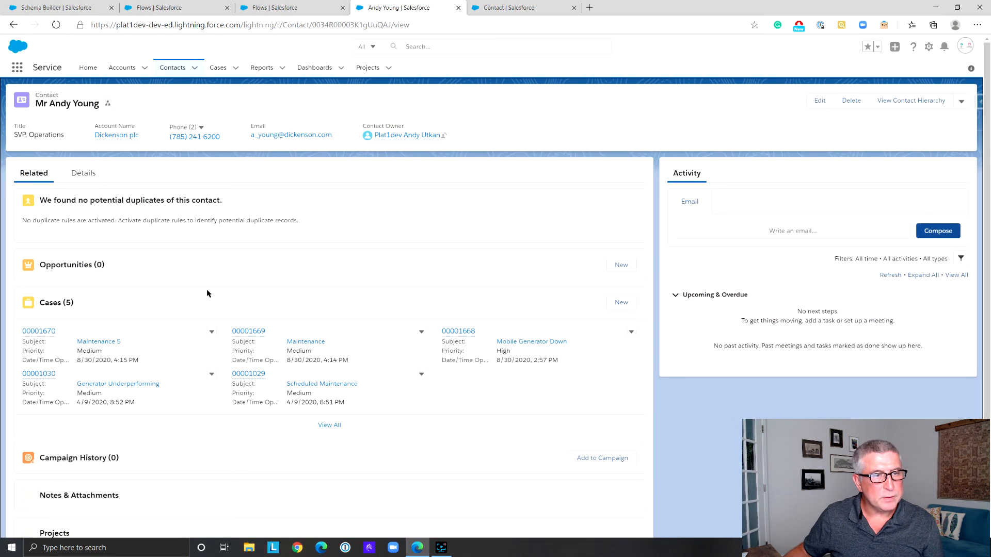
{"action": "scroll", "coordinate": [207, 294], "scroll_direction": "down", "scroll_amount": 3}
{"action": "scroll", "coordinate": [85, 151], "scroll_direction": "up", "scroll_amount": 5}
{"action": "left_click", "coordinate": [82, 173]}
{"action": "scroll", "coordinate": [148, 253], "scroll_direction": "down", "scroll_amount": 1}
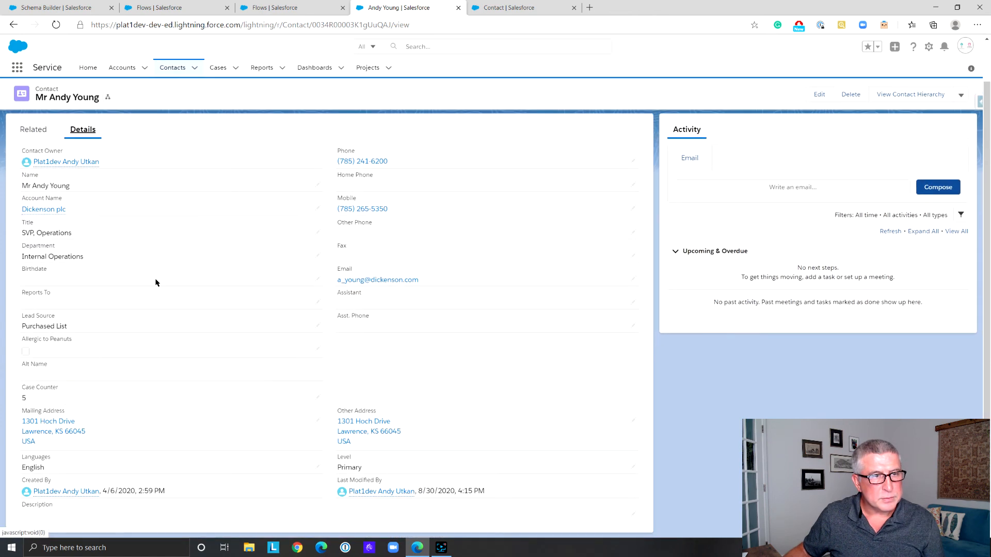